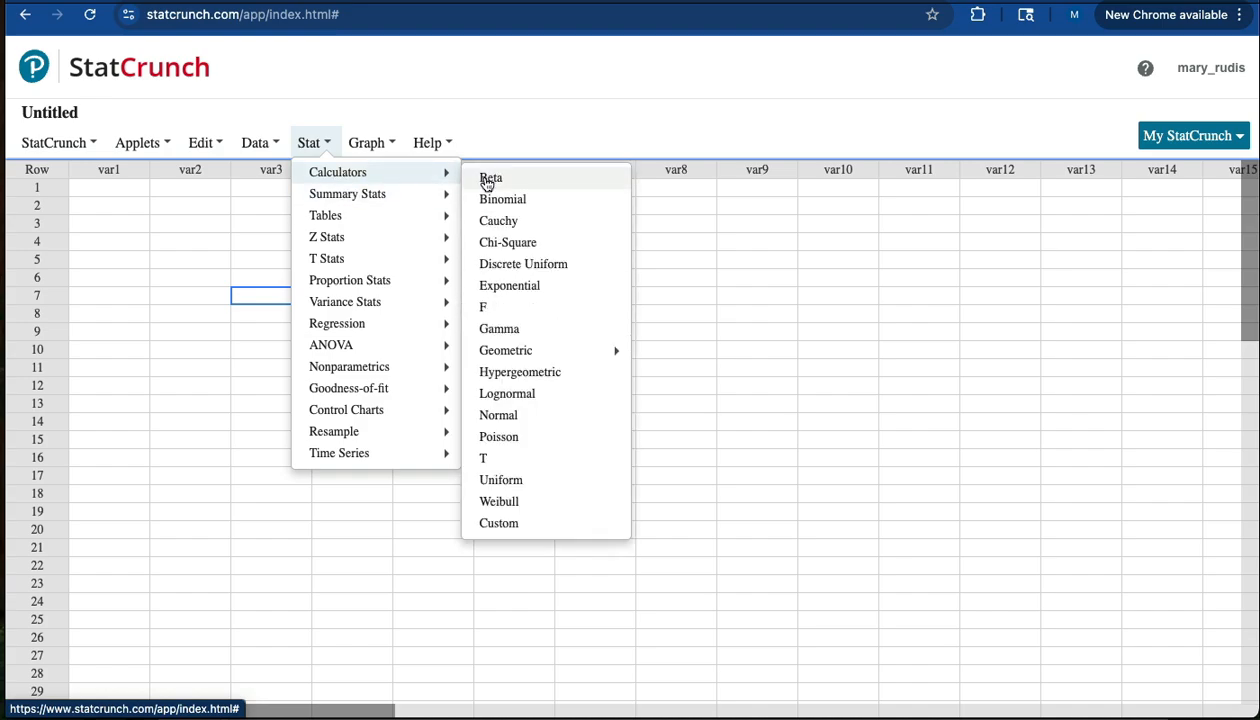
# - Open the T calculator and shade the area between -1 and 1 at DF 10
pyautogui.click(486, 461)
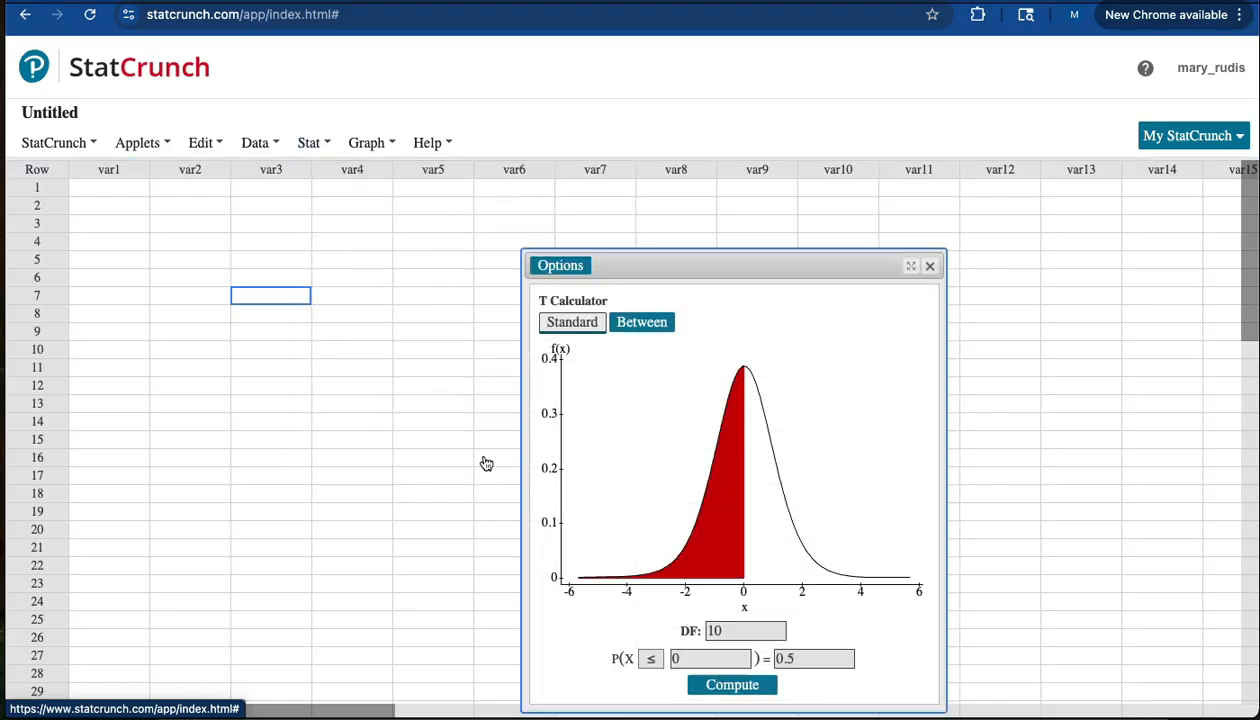
pyautogui.moveTo(660, 265); pyautogui.dragTo(481, 108)
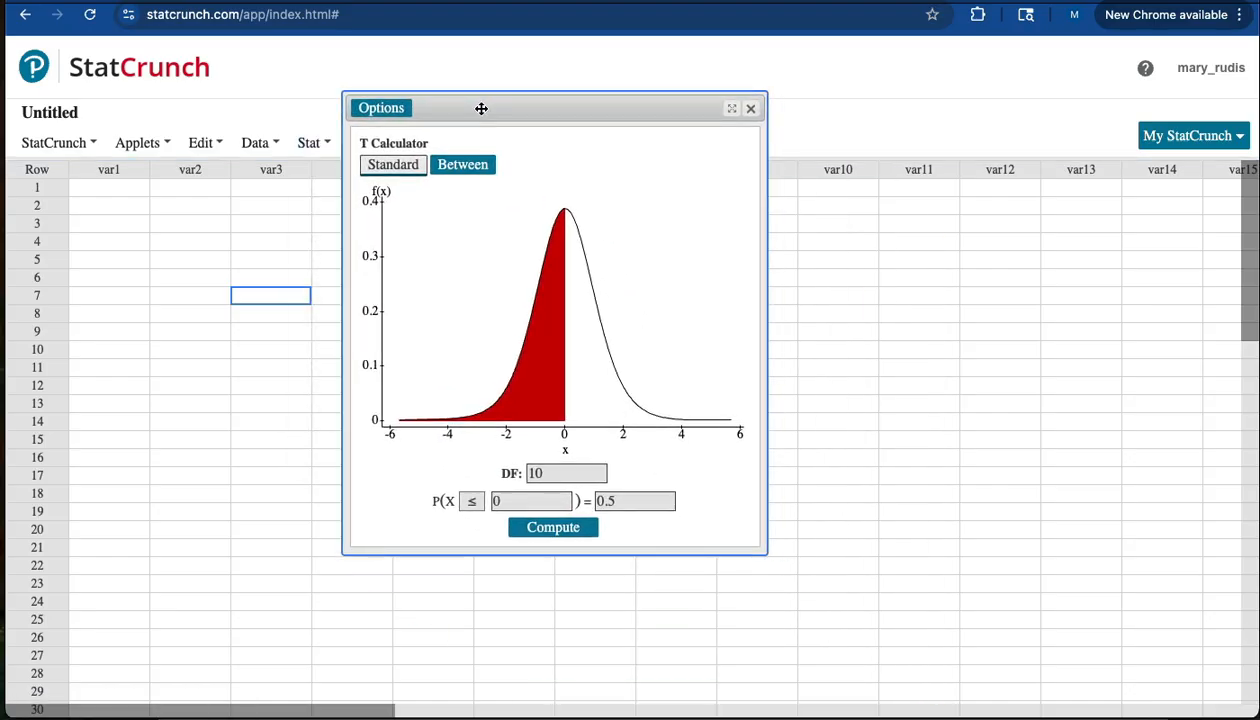
pyautogui.click(464, 167)
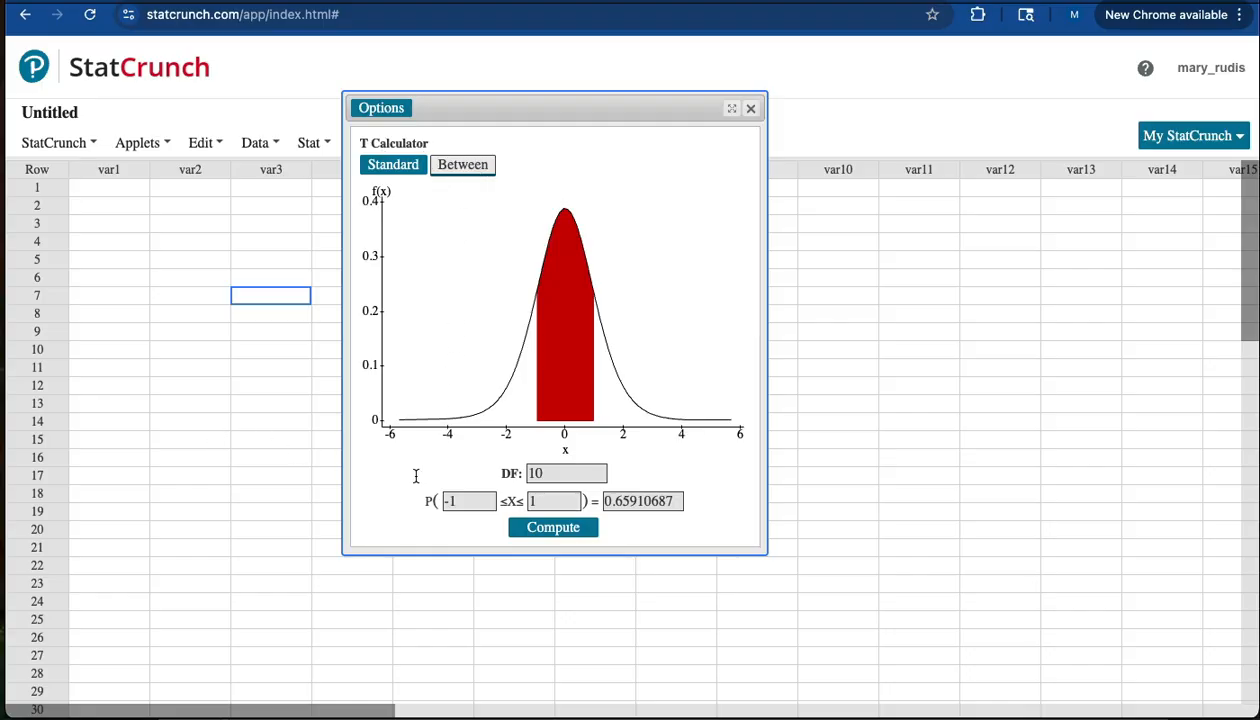
# - Set DF to 33 and solve for the central .95 area, giving bounds ±2.0345
pyautogui.doubleClick(545, 473)
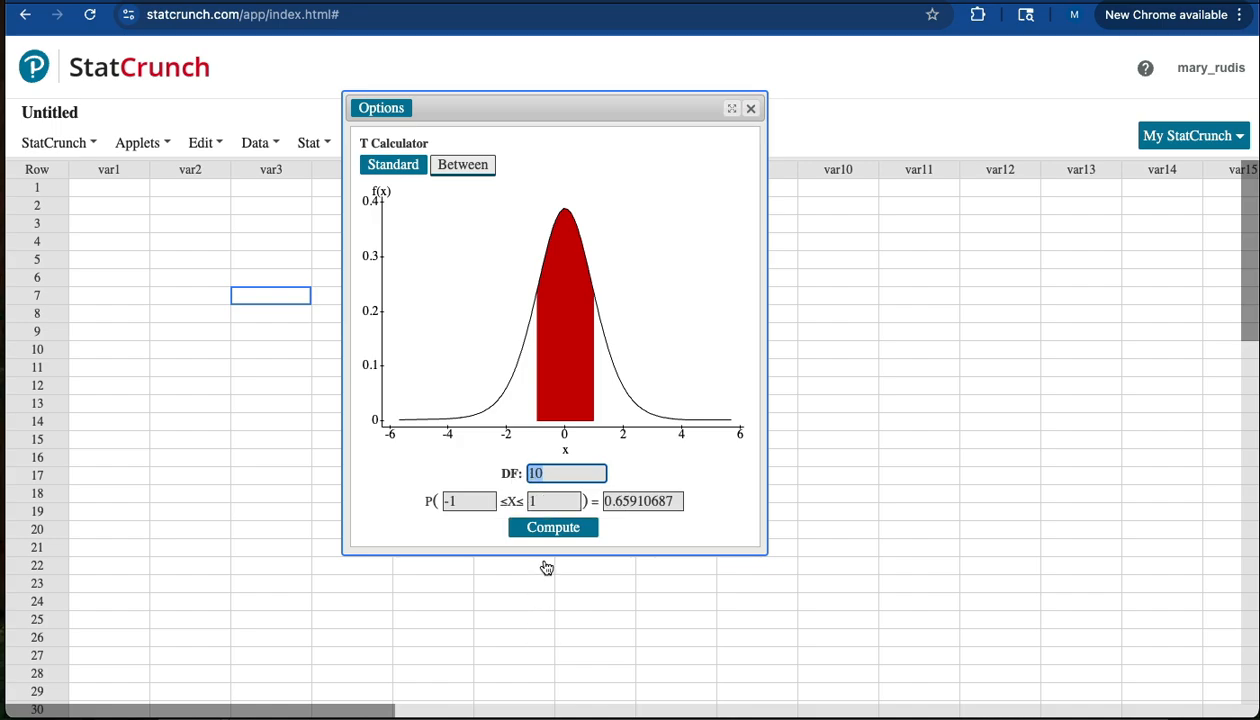
pyautogui.write('33')
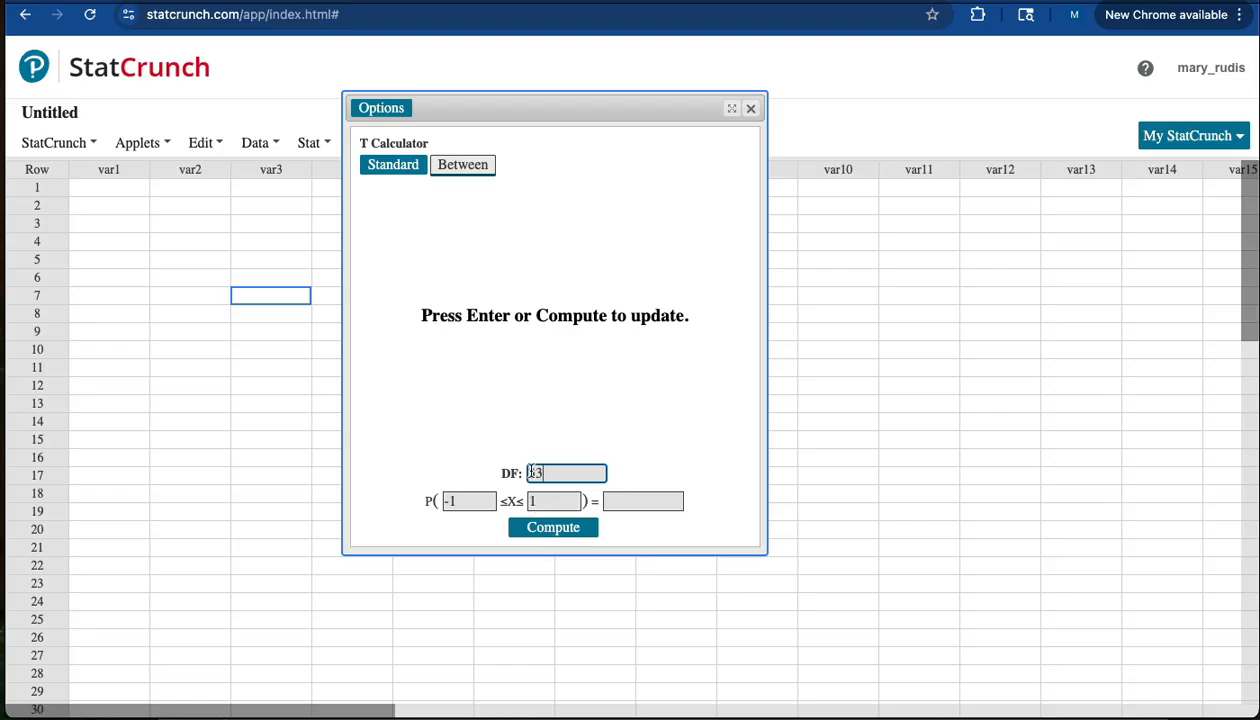
pyautogui.click(457, 500)
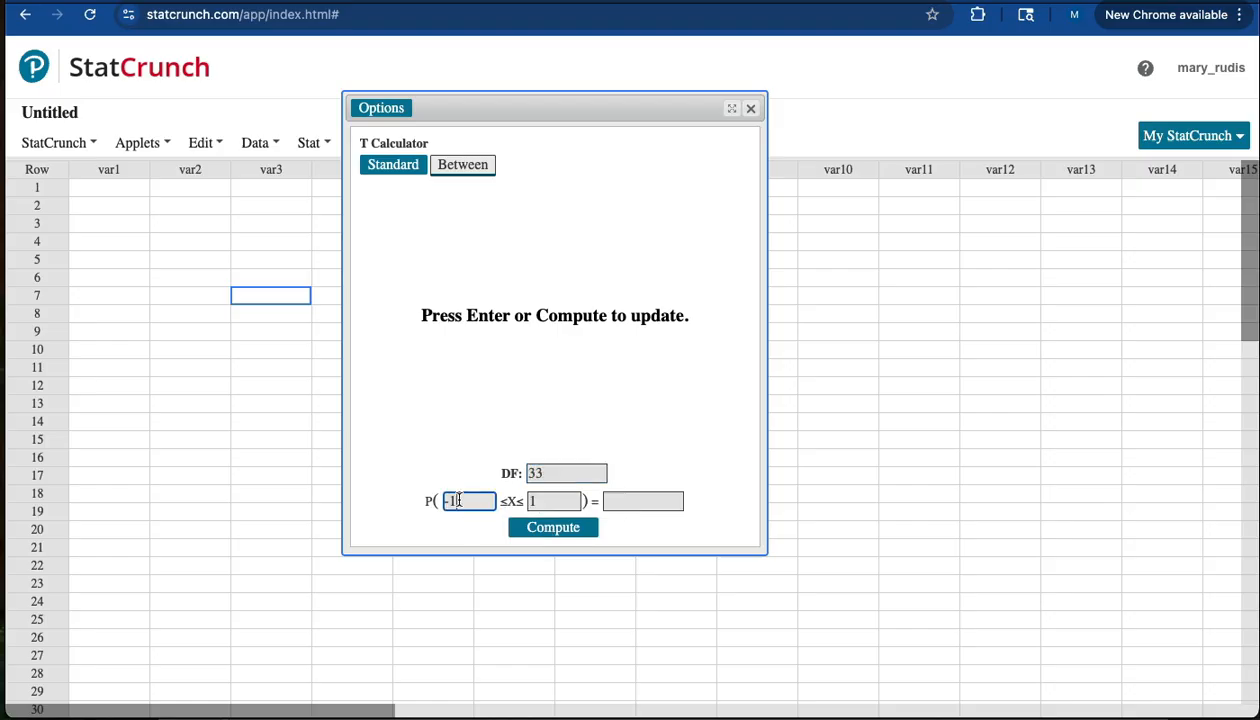
pyautogui.moveTo(457, 500); pyautogui.dragTo(429, 500)
pyautogui.press('BackSpace')
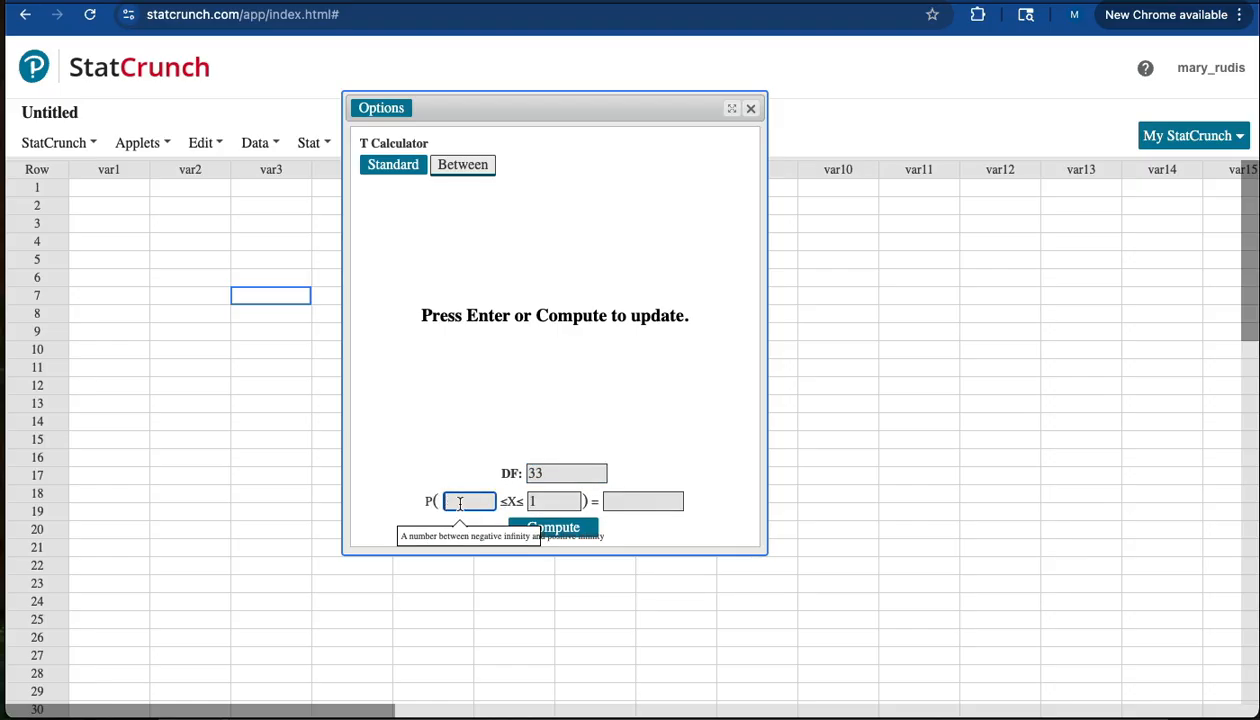
pyautogui.moveTo(535, 500); pyautogui.dragTo(508, 501)
pyautogui.press('BackSpace')
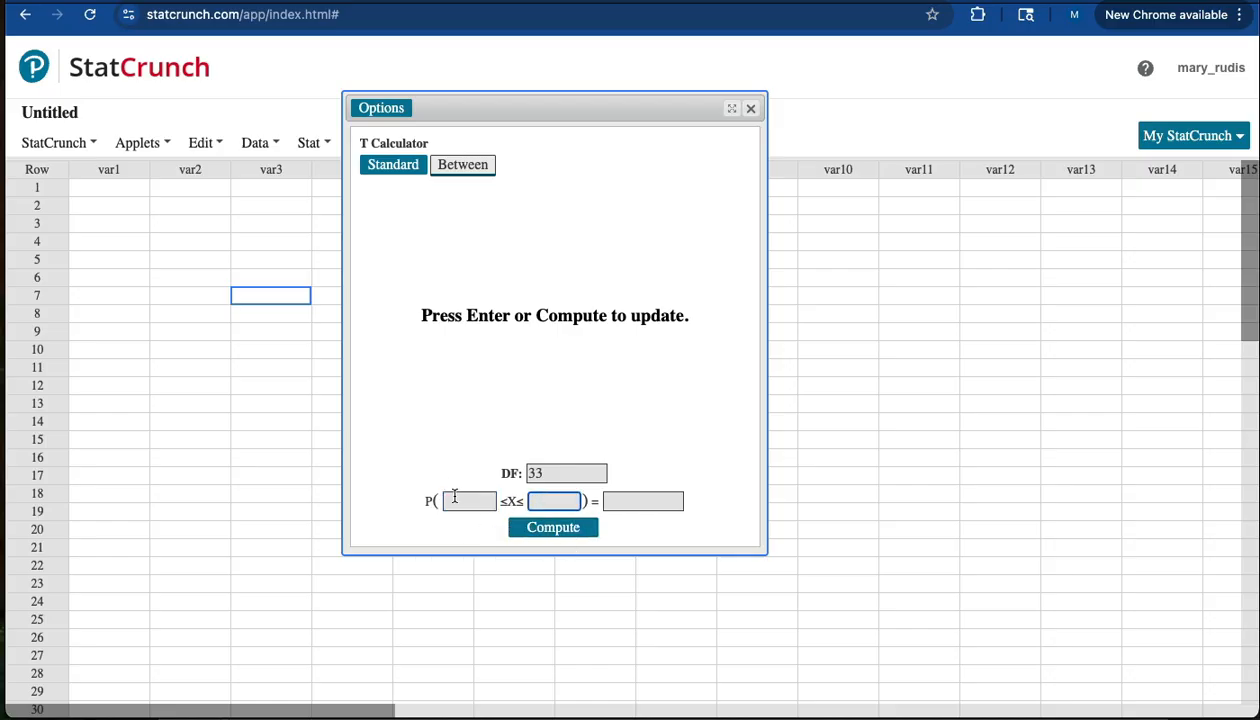
pyautogui.click(615, 501)
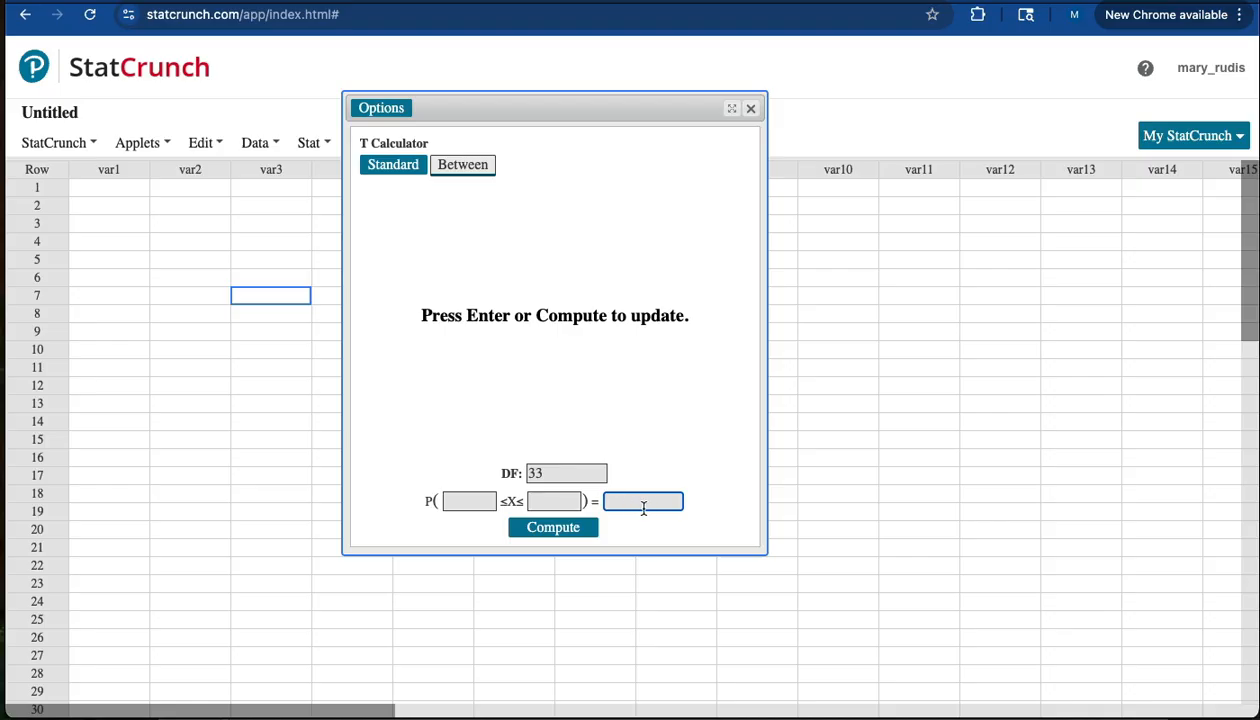
pyautogui.write('.95')
pyautogui.click(553, 535)
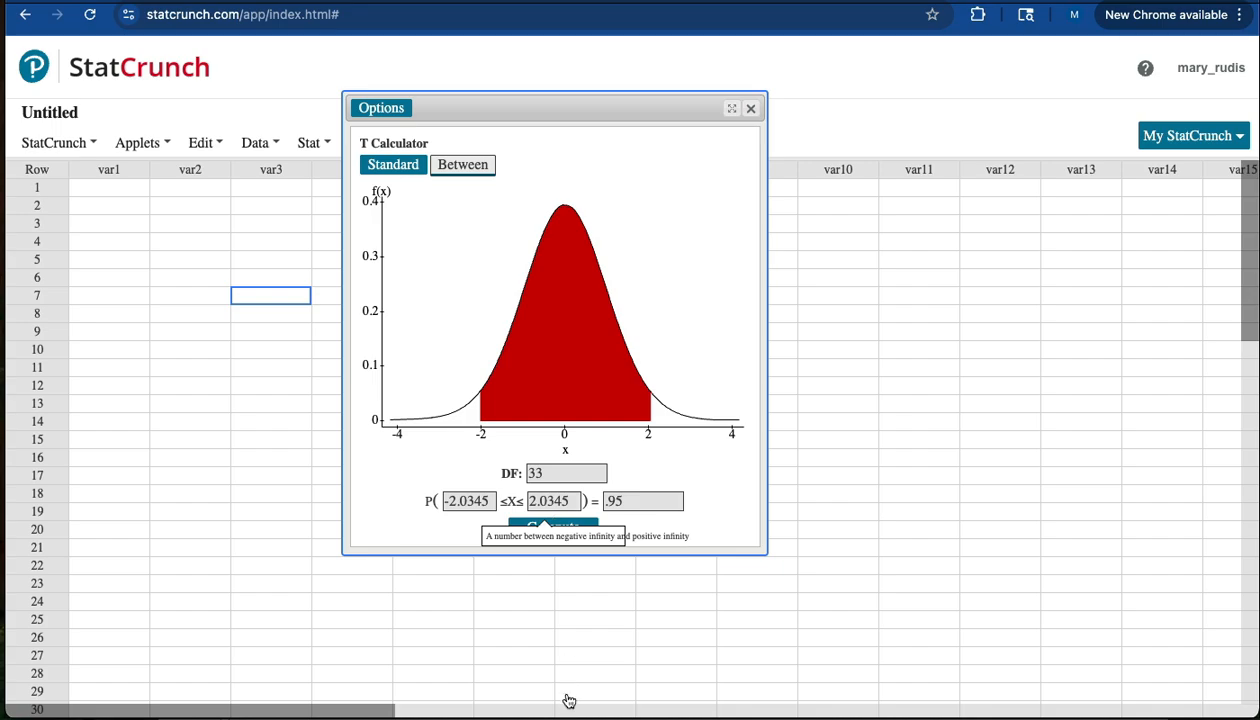
# - Enter '= 2.0345' after t* in the Word note's critical value line
pyautogui.click(630, 717)
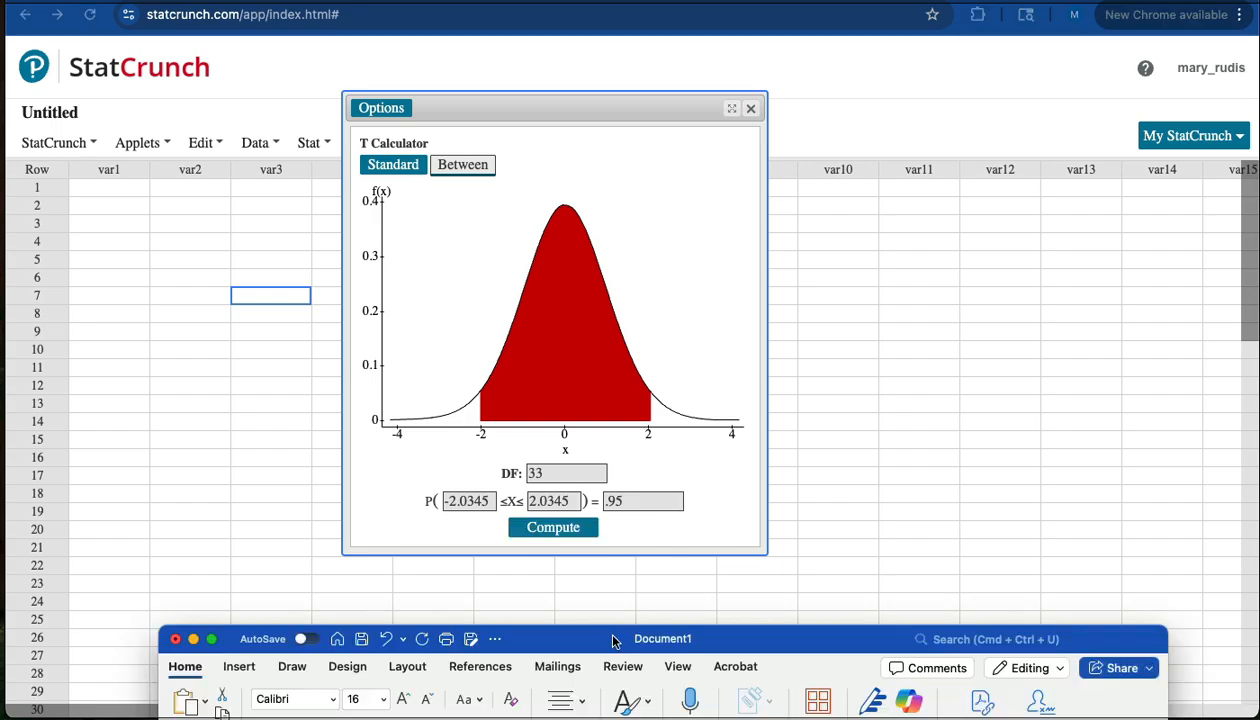
pyautogui.moveTo(616, 640); pyautogui.dragTo(620, 92)
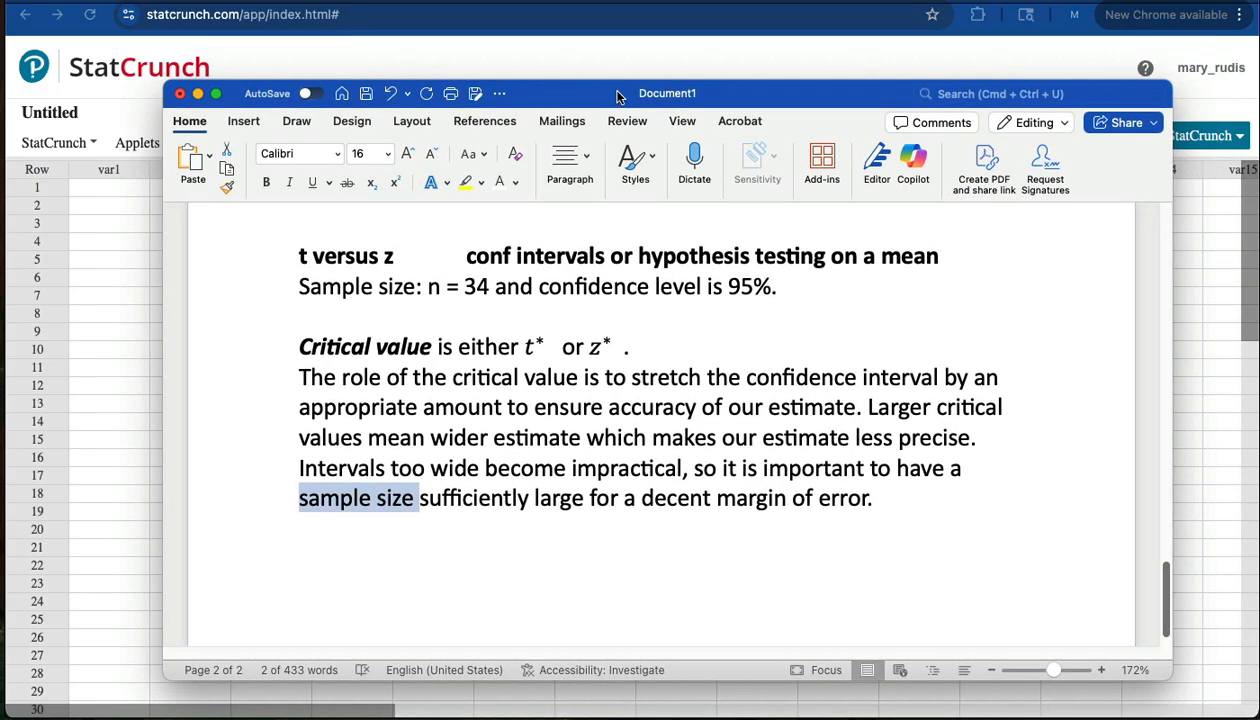
pyautogui.click(529, 347)
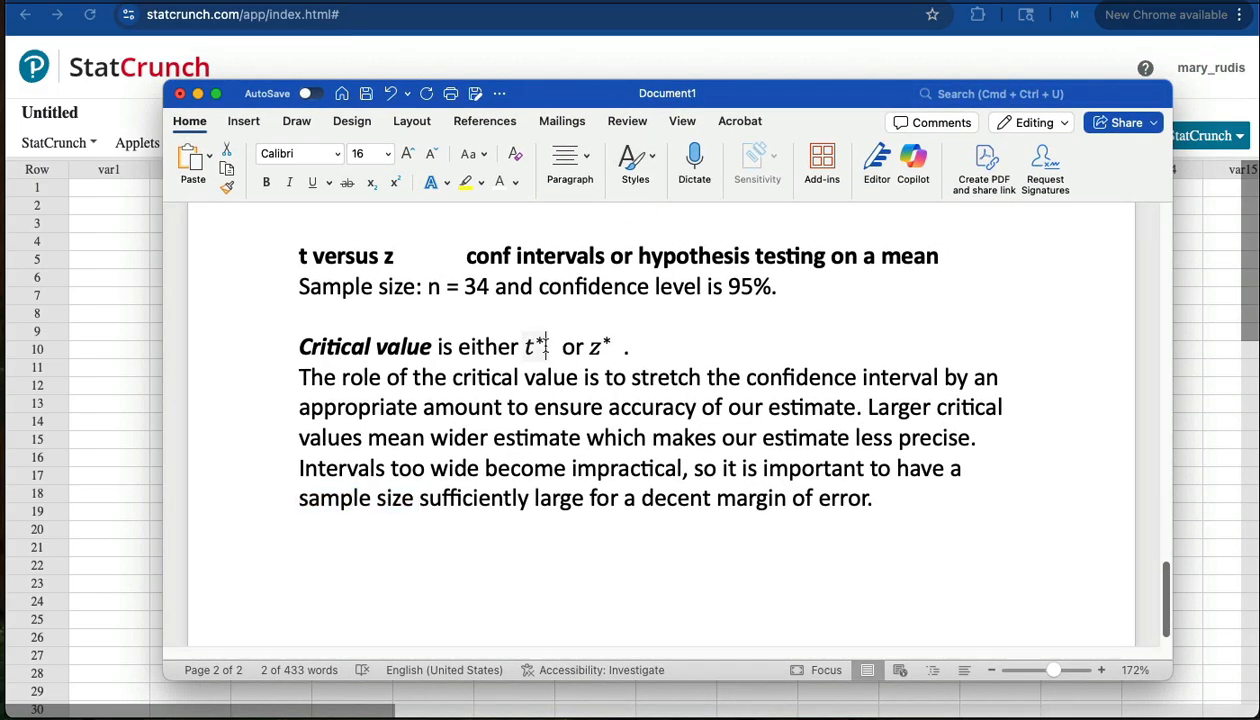
pyautogui.write('= ')
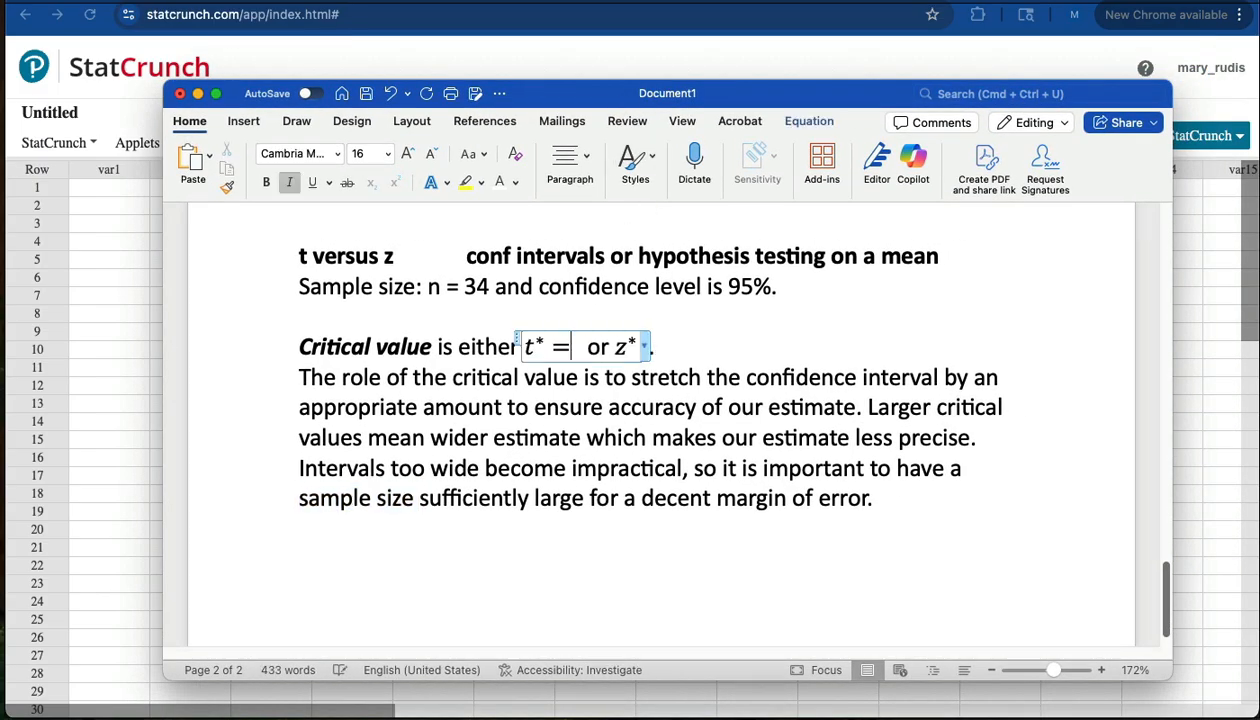
pyautogui.write('2.034')
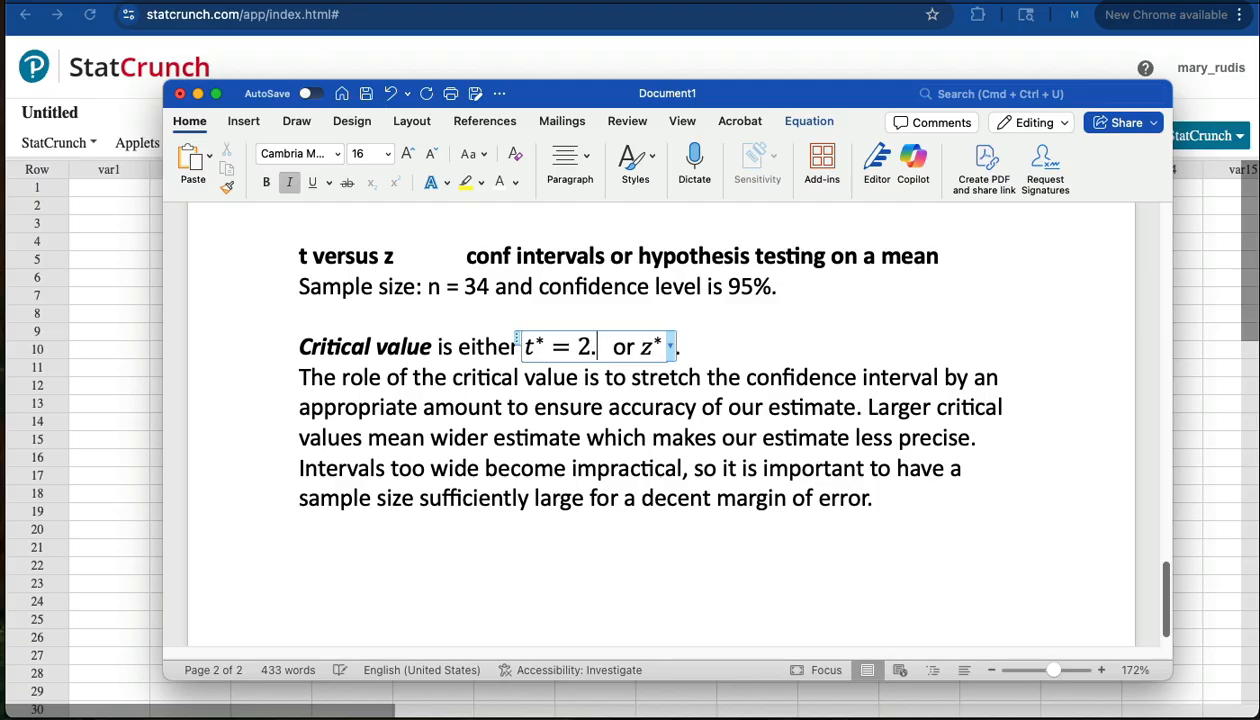
pyautogui.write('5')
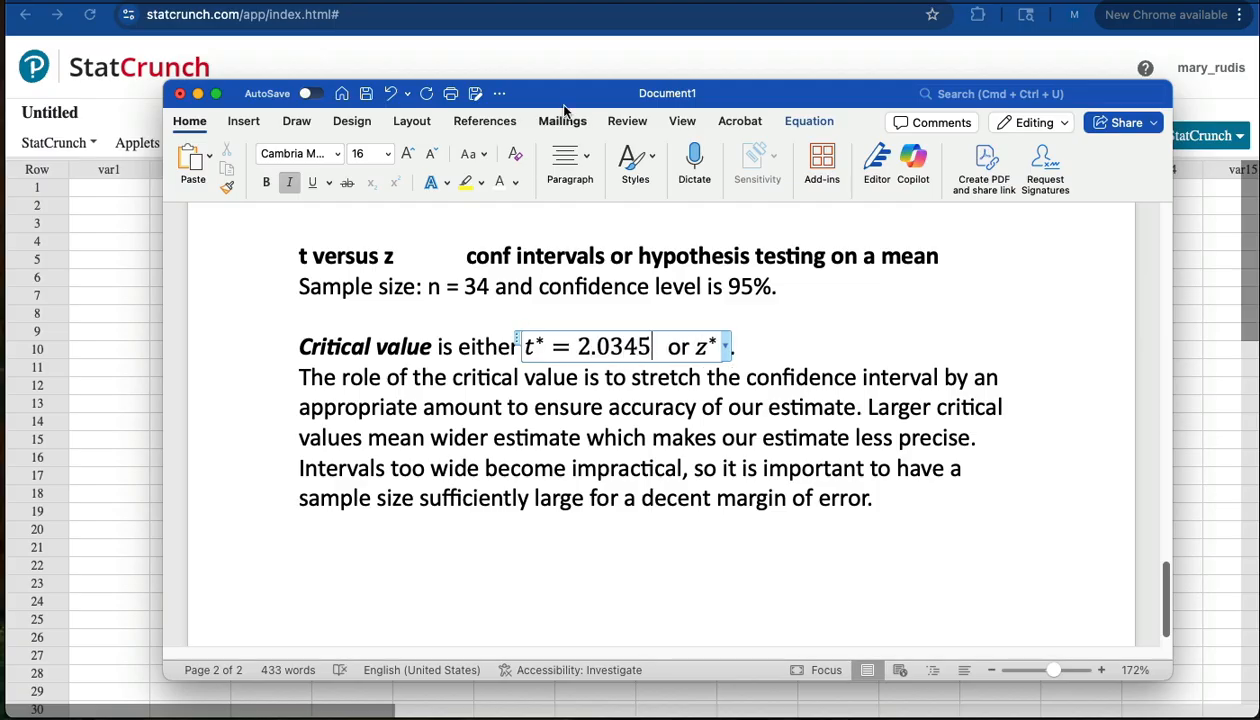
pyautogui.moveTo(568, 118); pyautogui.dragTo(536, 605)
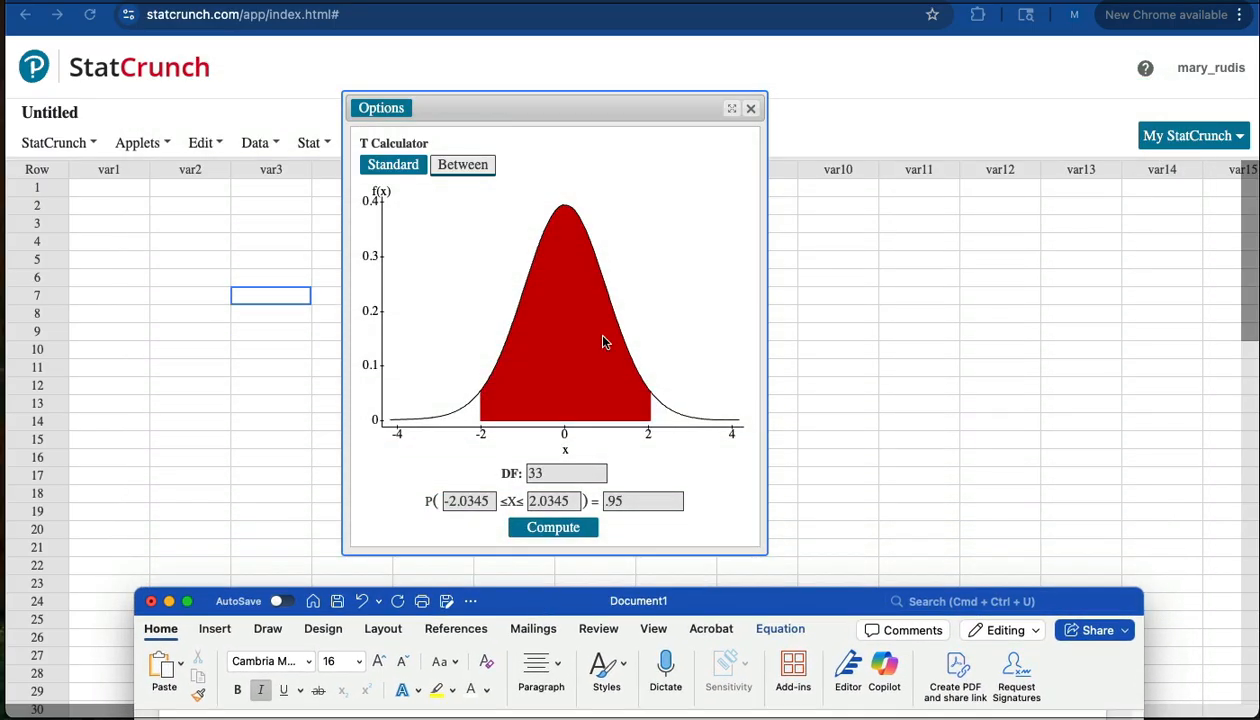
# - Place a standard Normal calculator beside the T calculator, shading the area between -1 and 1
pyautogui.click(502, 103)
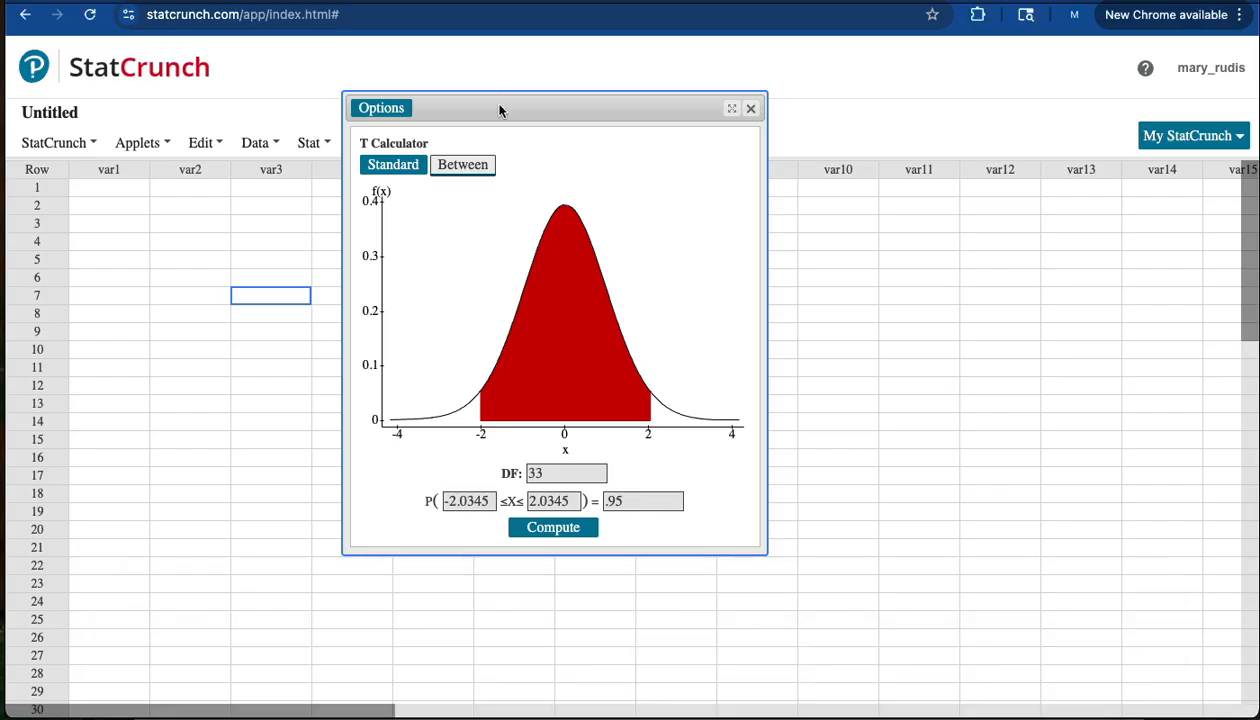
pyautogui.moveTo(570, 110); pyautogui.dragTo(967, 103)
pyautogui.click(312, 143)
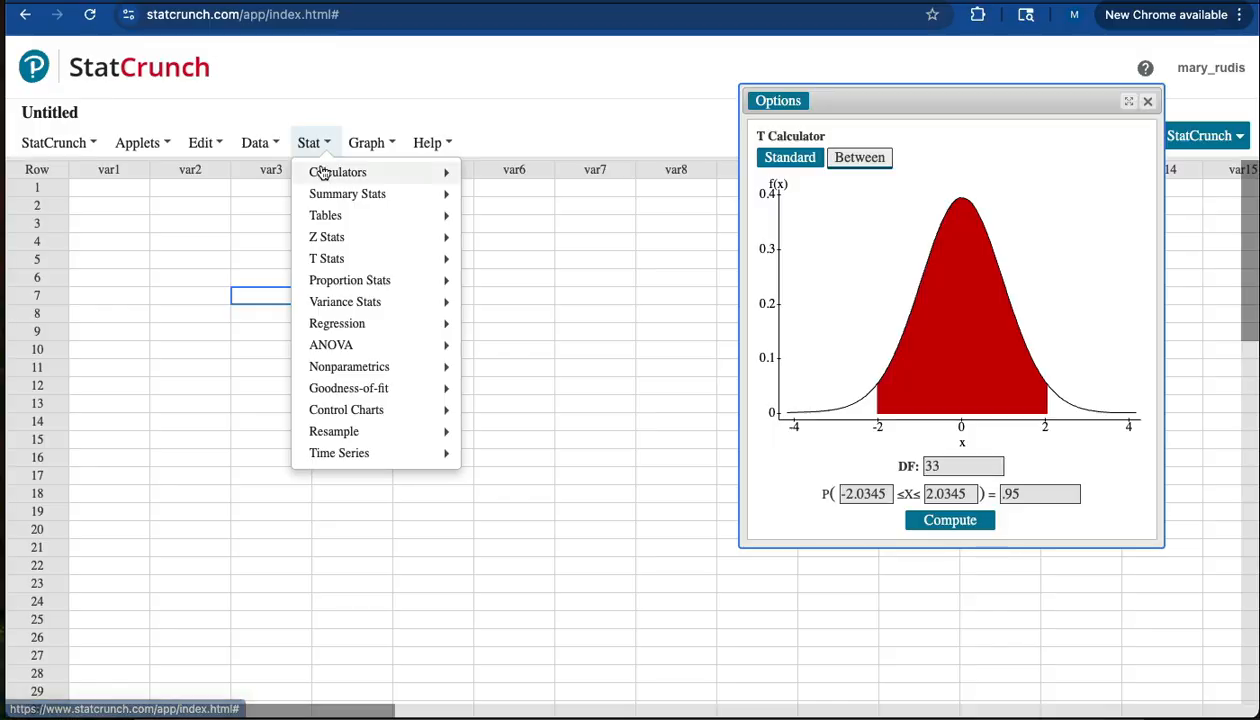
pyautogui.moveTo(321, 173)
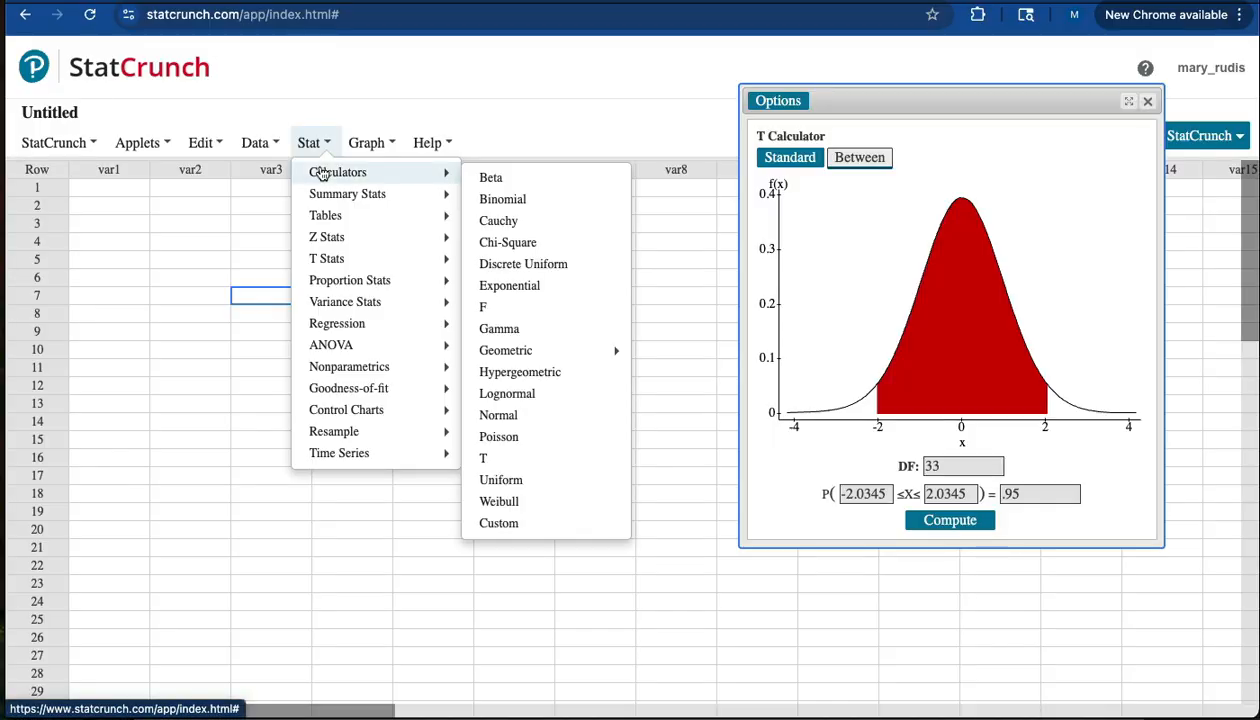
pyautogui.click(498, 416)
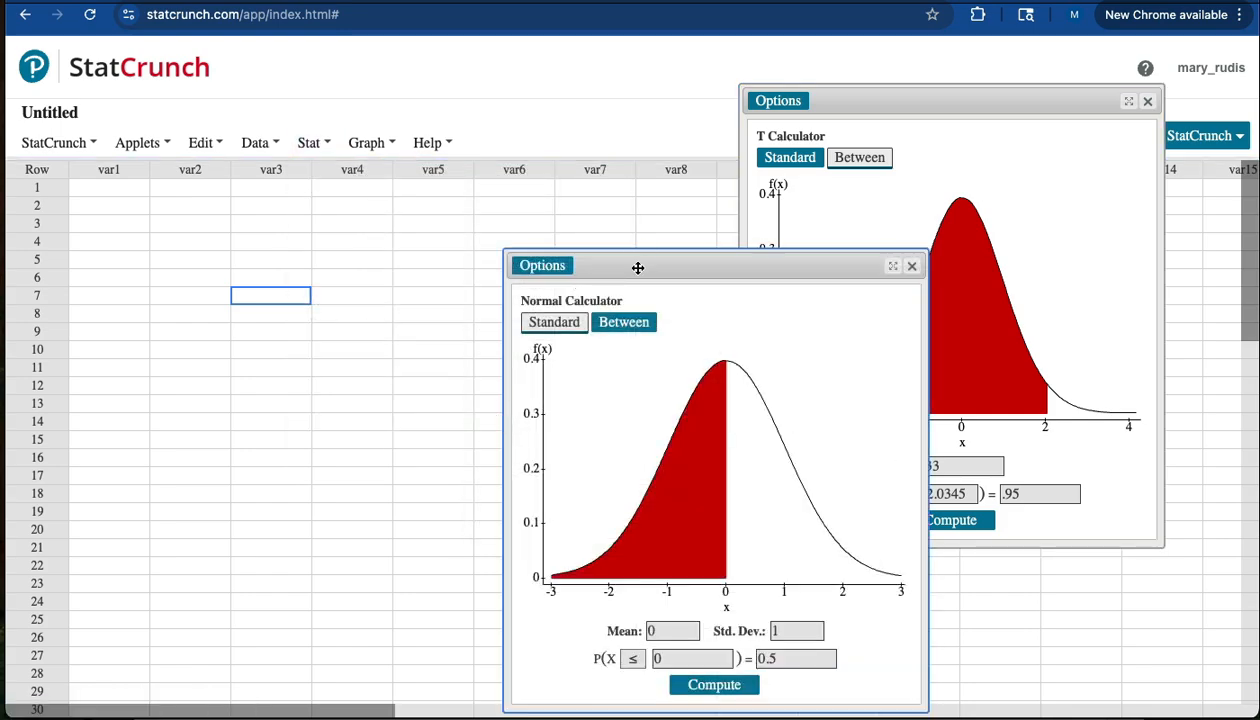
pyautogui.moveTo(637, 267); pyautogui.dragTo(411, 104)
pyautogui.click(405, 165)
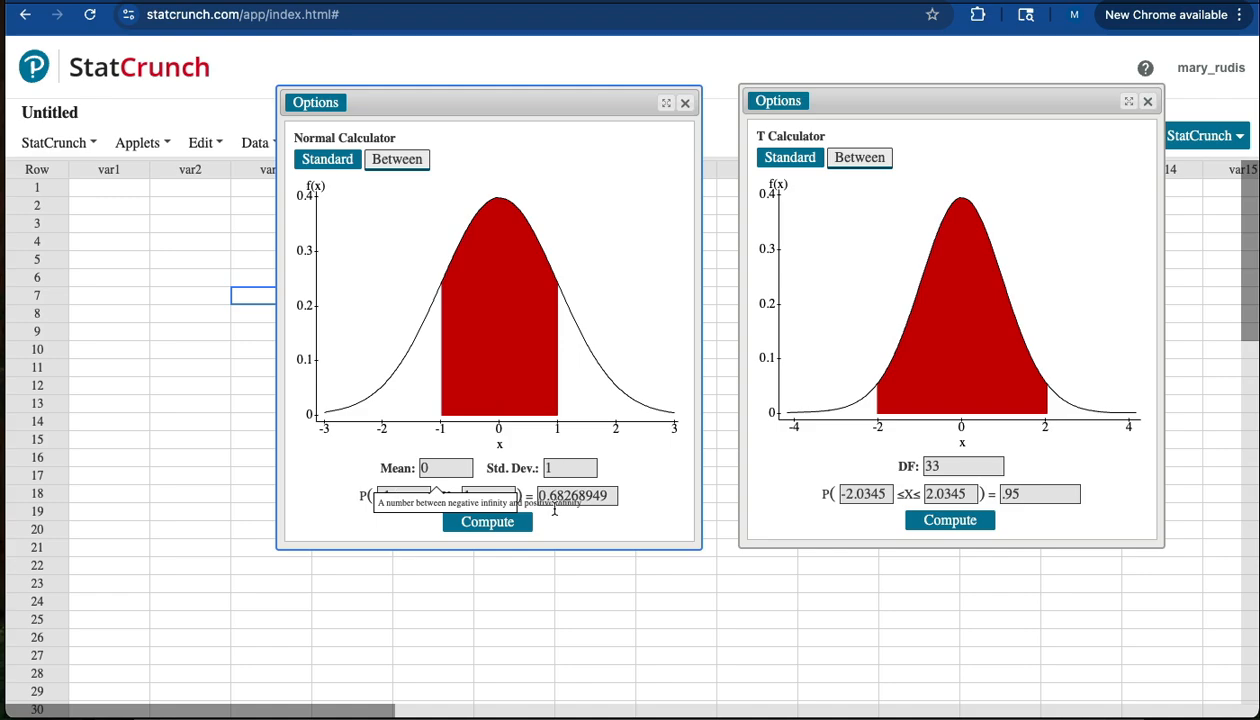
# - Solve the Normal calculator for the central .95 probability, giving bounds ±1.96
pyautogui.moveTo(600, 495); pyautogui.dragTo(525, 490)
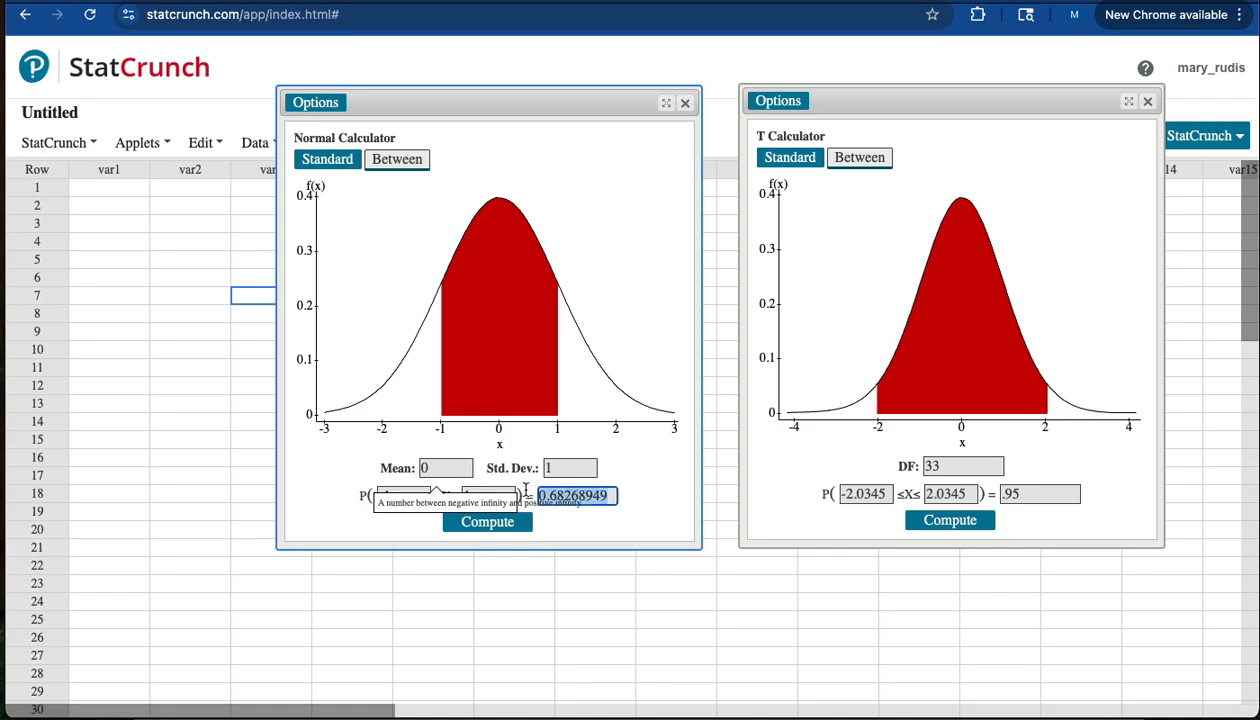
pyautogui.press('BackSpace')
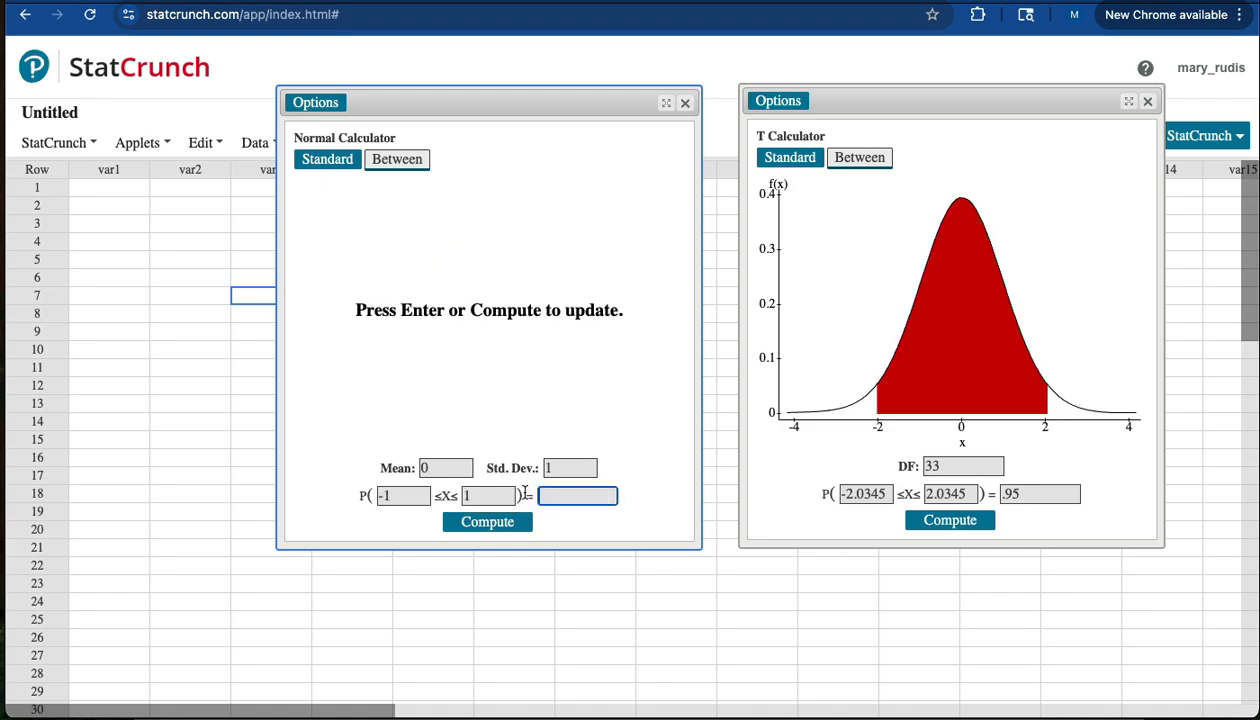
pyautogui.click(475, 491)
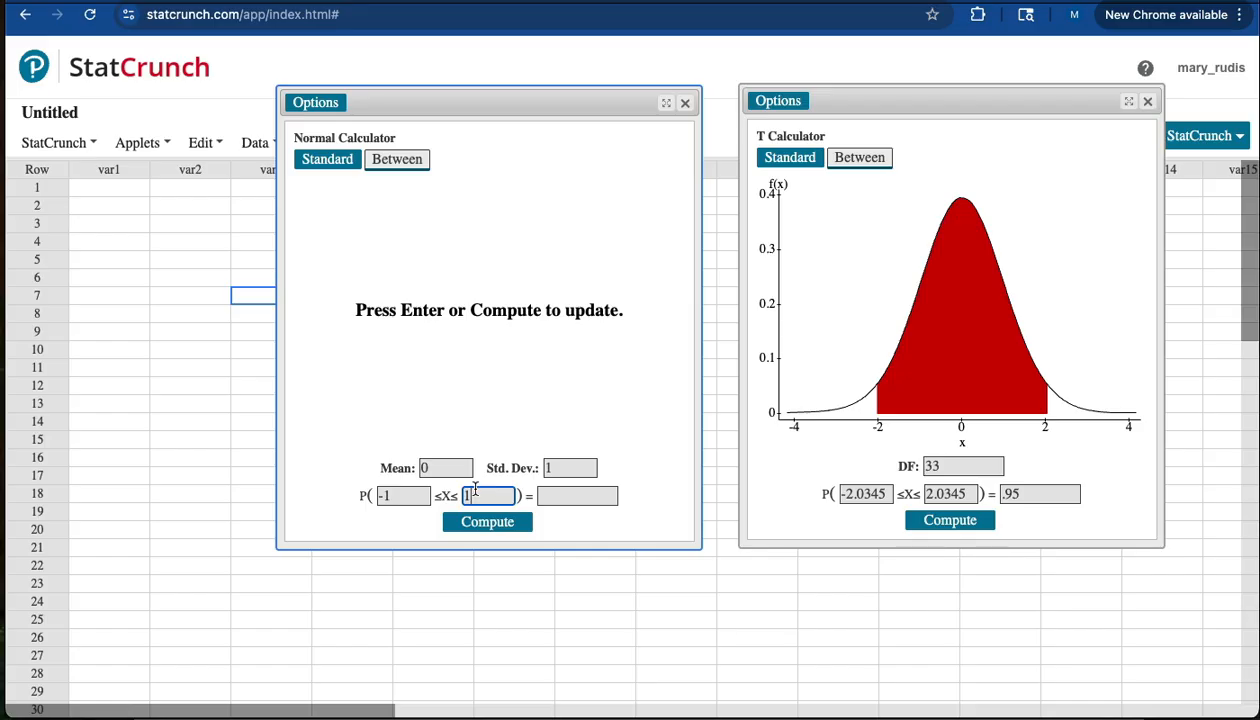
pyautogui.press('BackSpace')
pyautogui.click(399, 493)
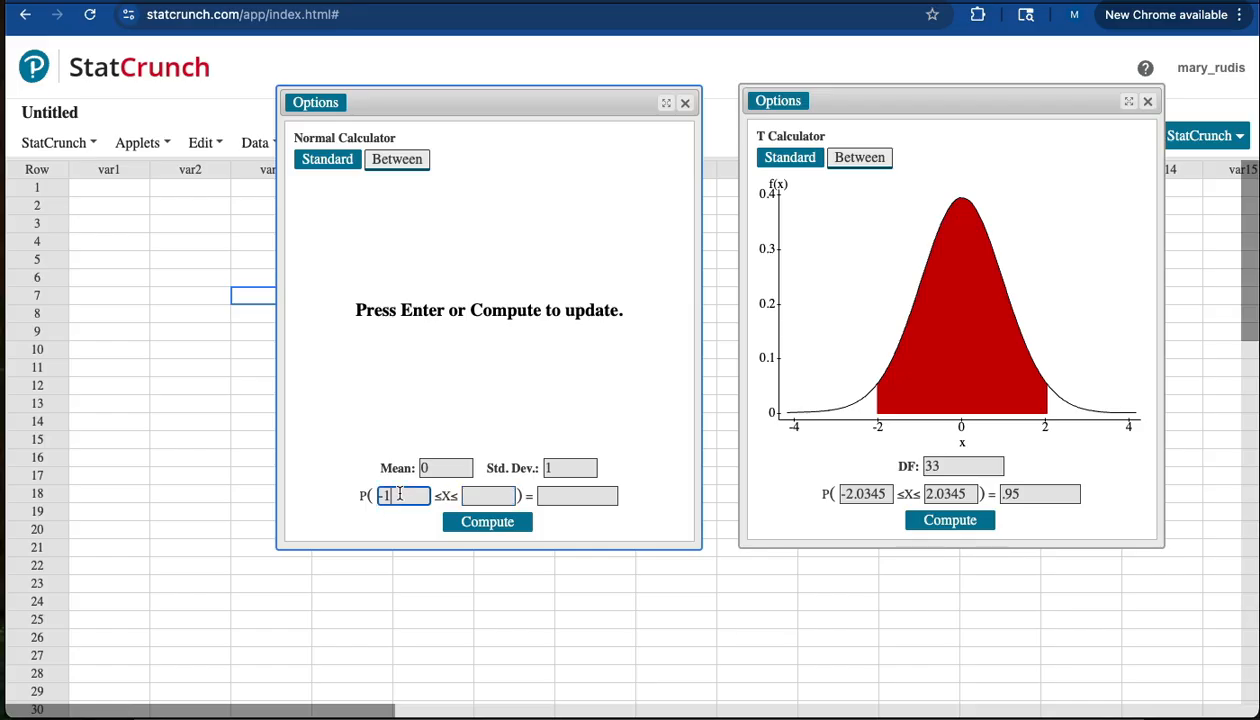
pyautogui.press('BackSpace')
pyautogui.click(545, 494)
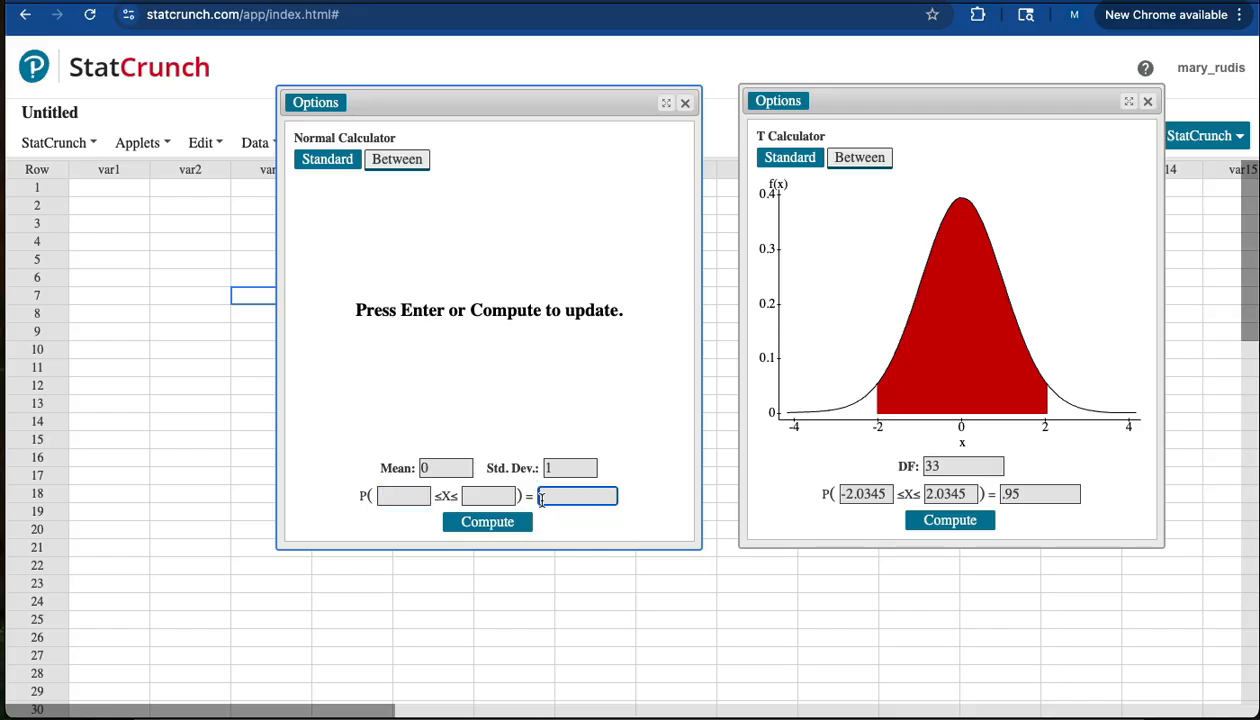
pyautogui.write('.95')
pyautogui.click(510, 522)
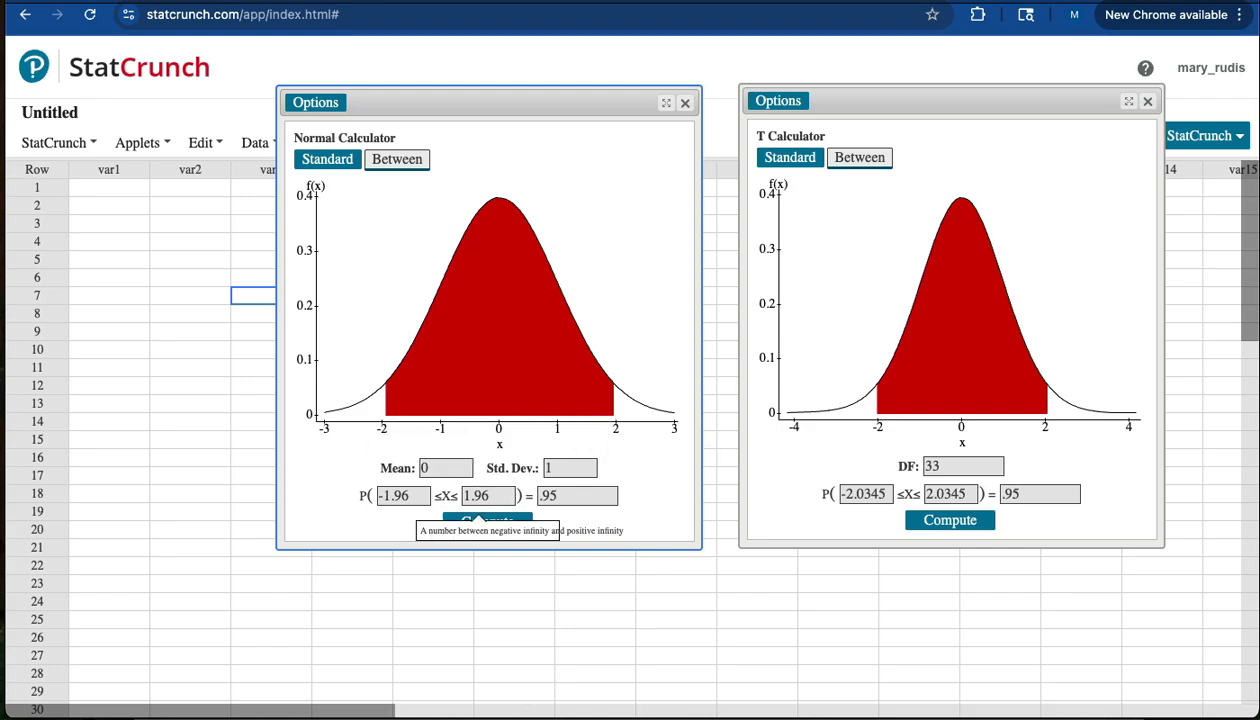
pyautogui.click(524, 718)
# - Complete the note's z* equation as 'z* = 1.96', removing the stray minus
pyautogui.moveTo(505, 600); pyautogui.dragTo(492, 174)
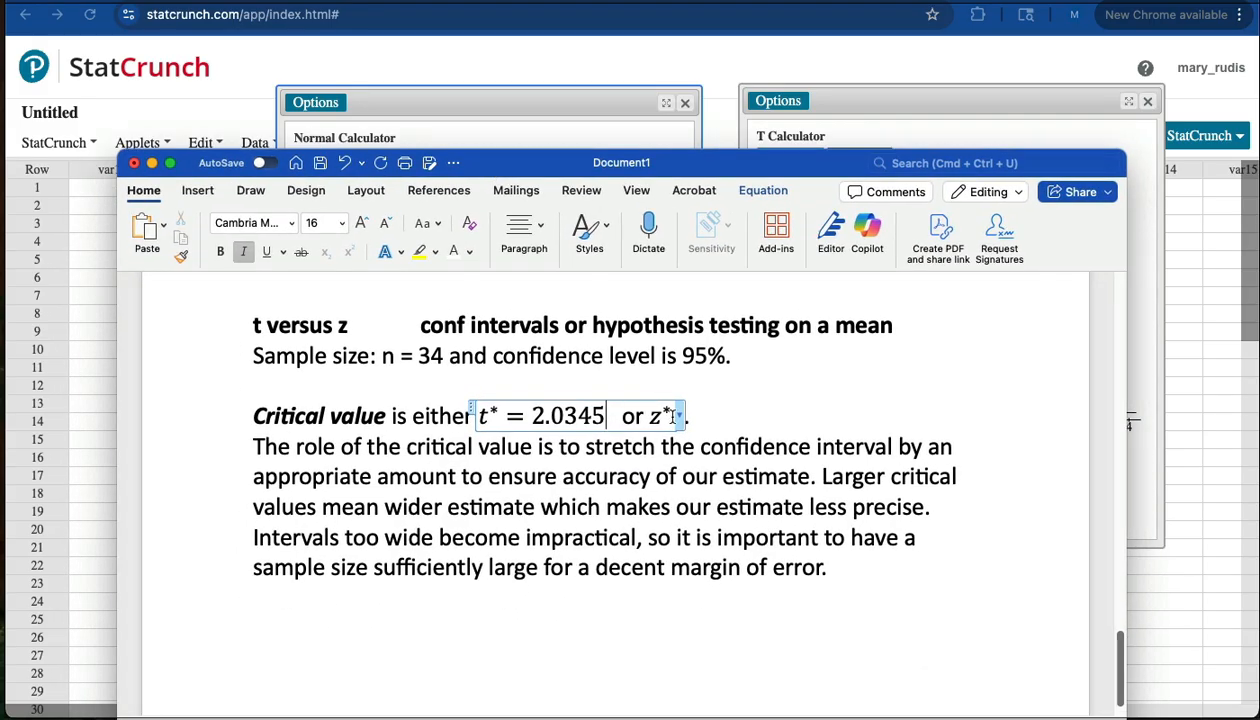
pyautogui.write('-')
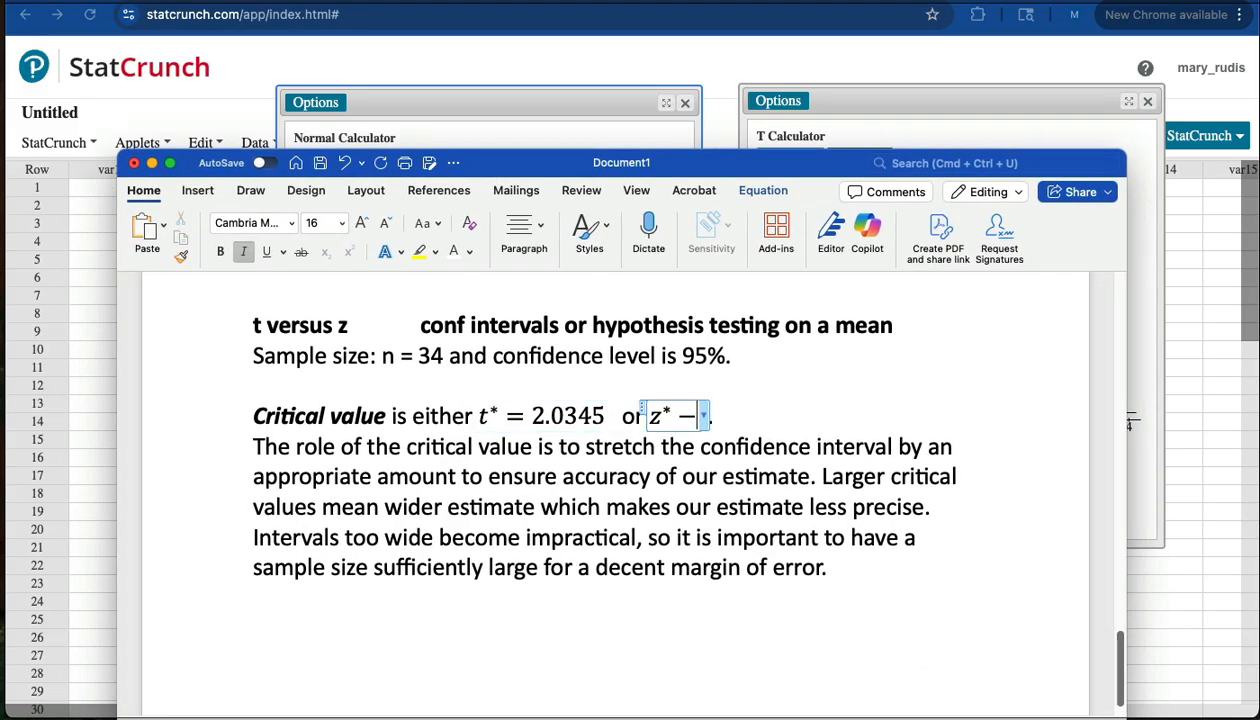
pyautogui.press('BackSpace')
pyautogui.write('= 1')
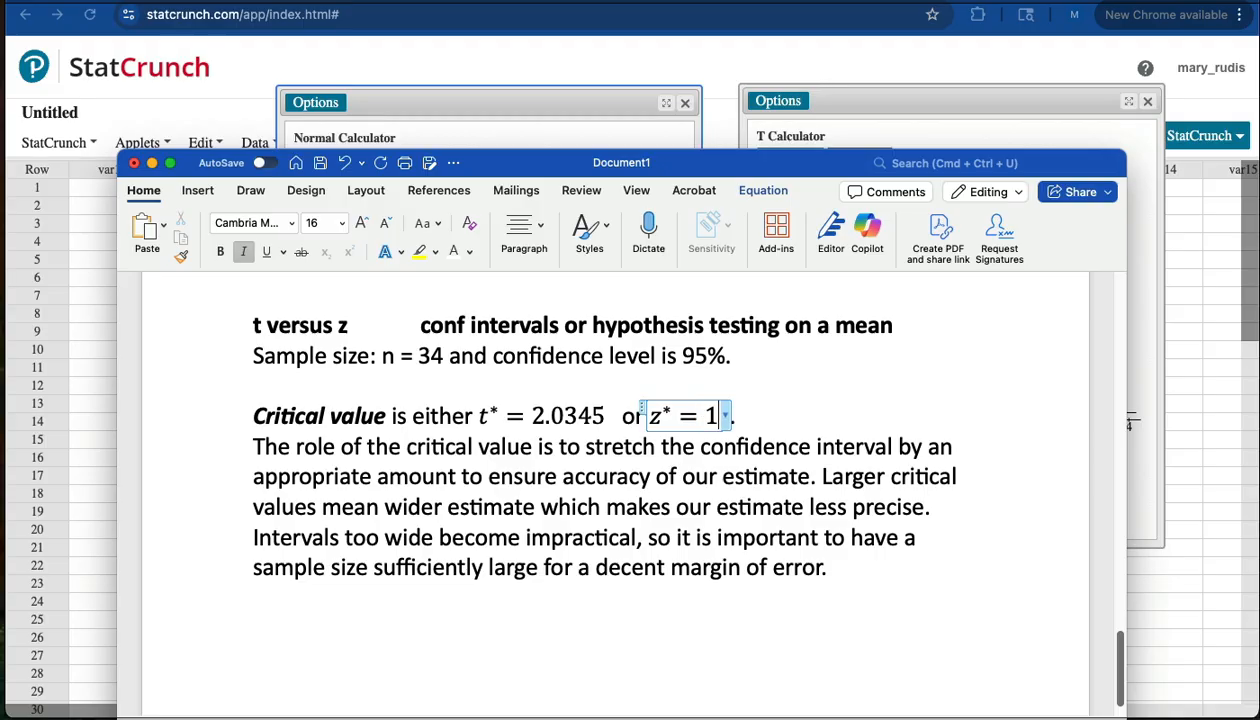
pyautogui.write('.96')
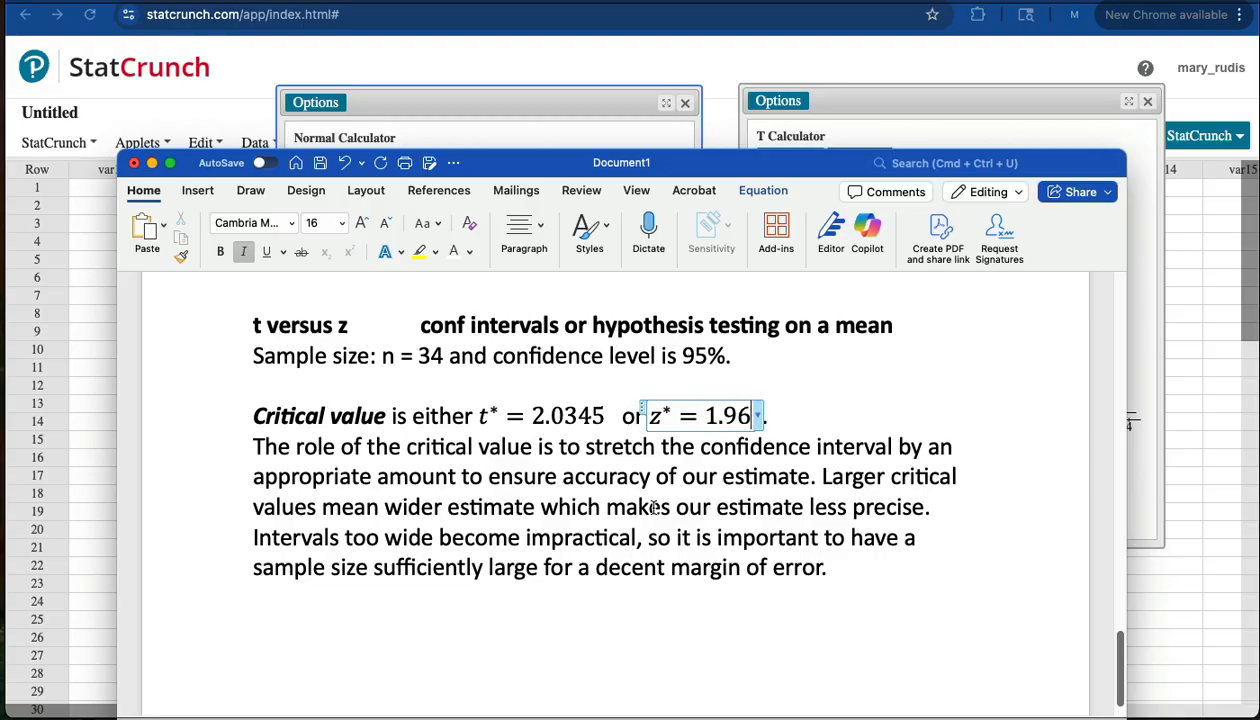
pyautogui.click(648, 507)
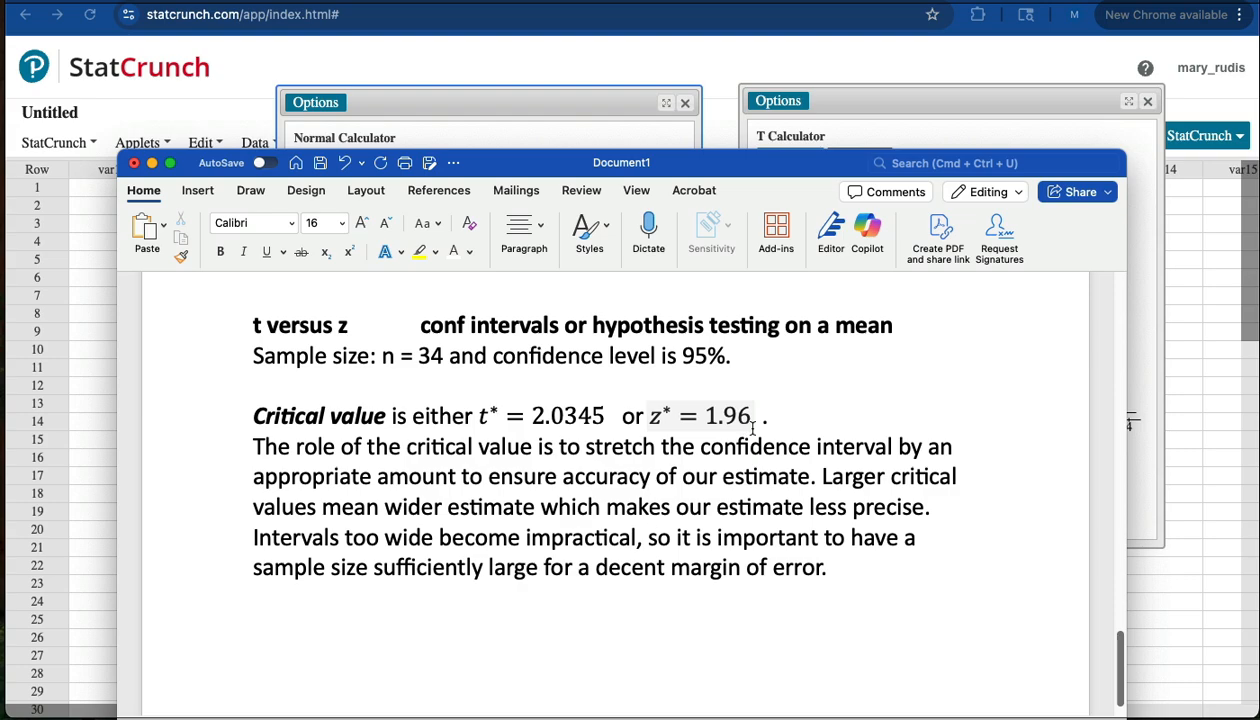
pyautogui.moveTo(755, 424); pyautogui.dragTo(646, 412)
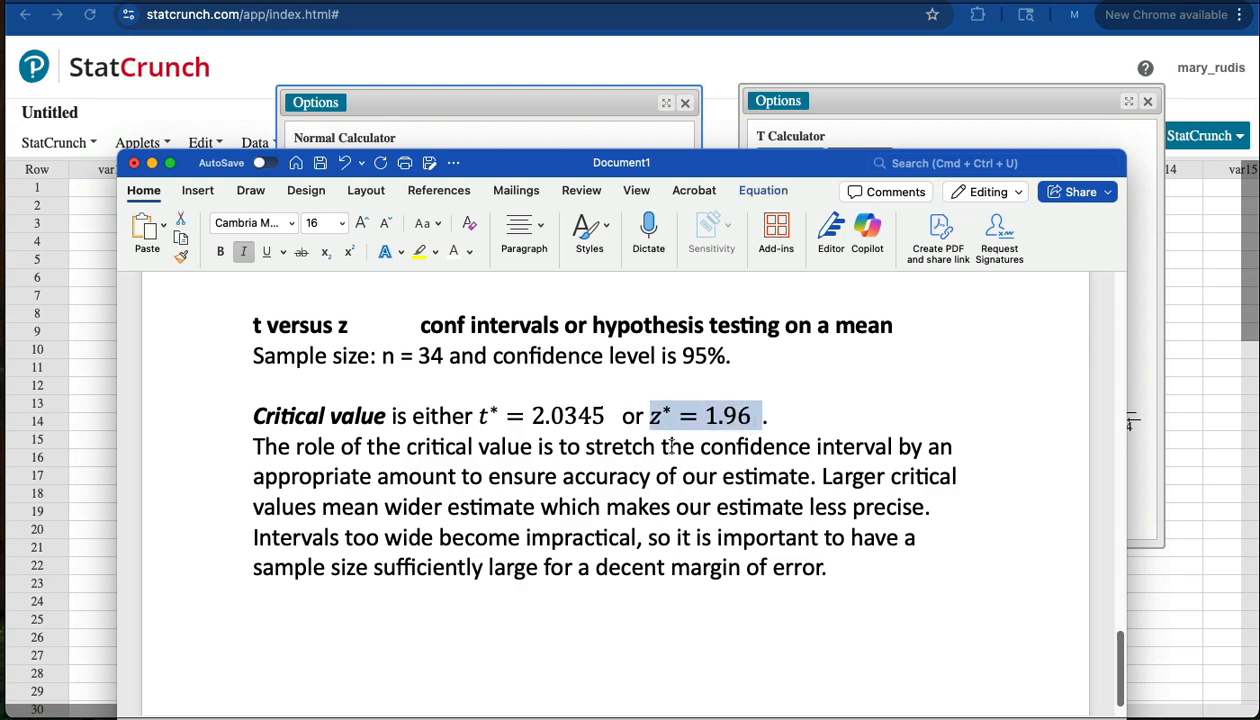
pyautogui.click(609, 416)
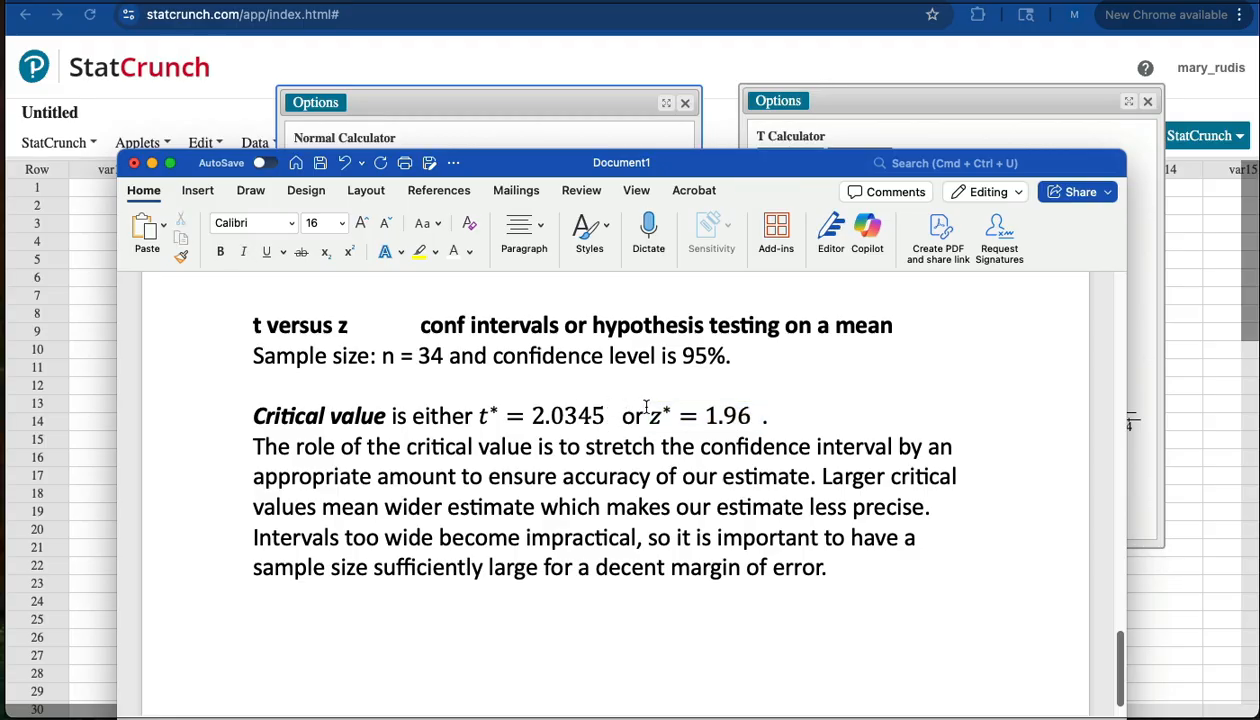
pyautogui.moveTo(651, 412); pyautogui.dragTo(756, 412)
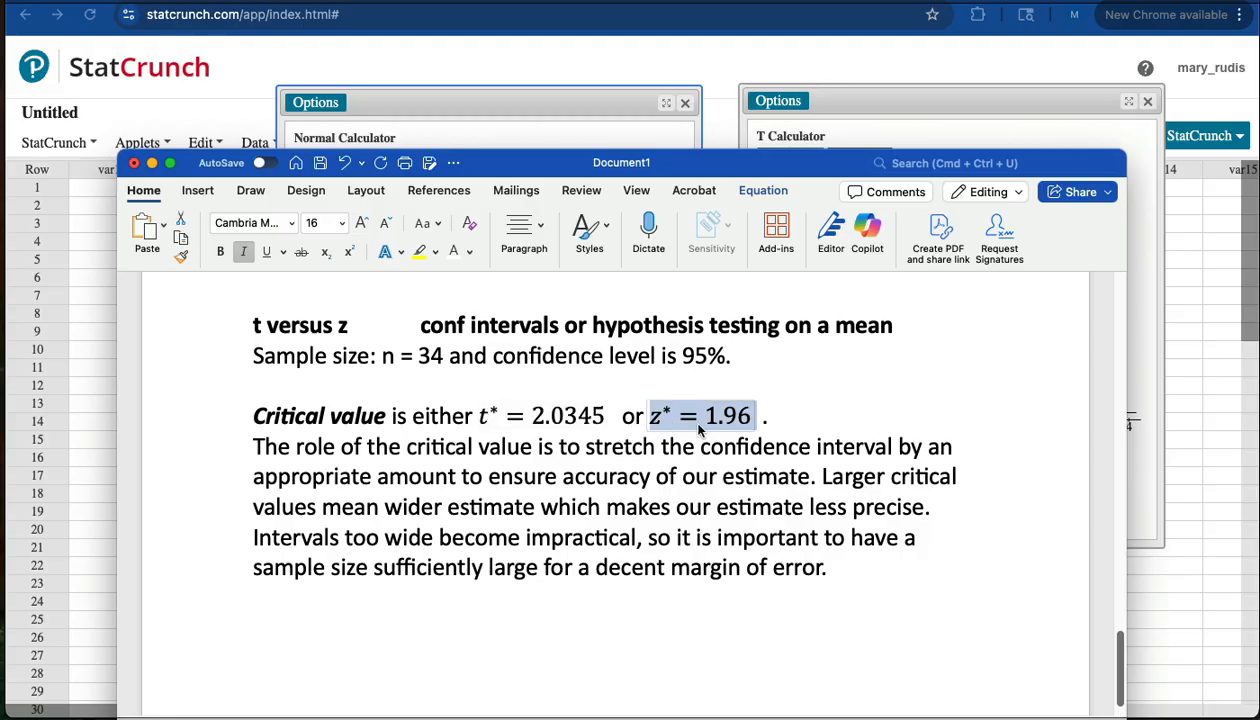
pyautogui.click(520, 478)
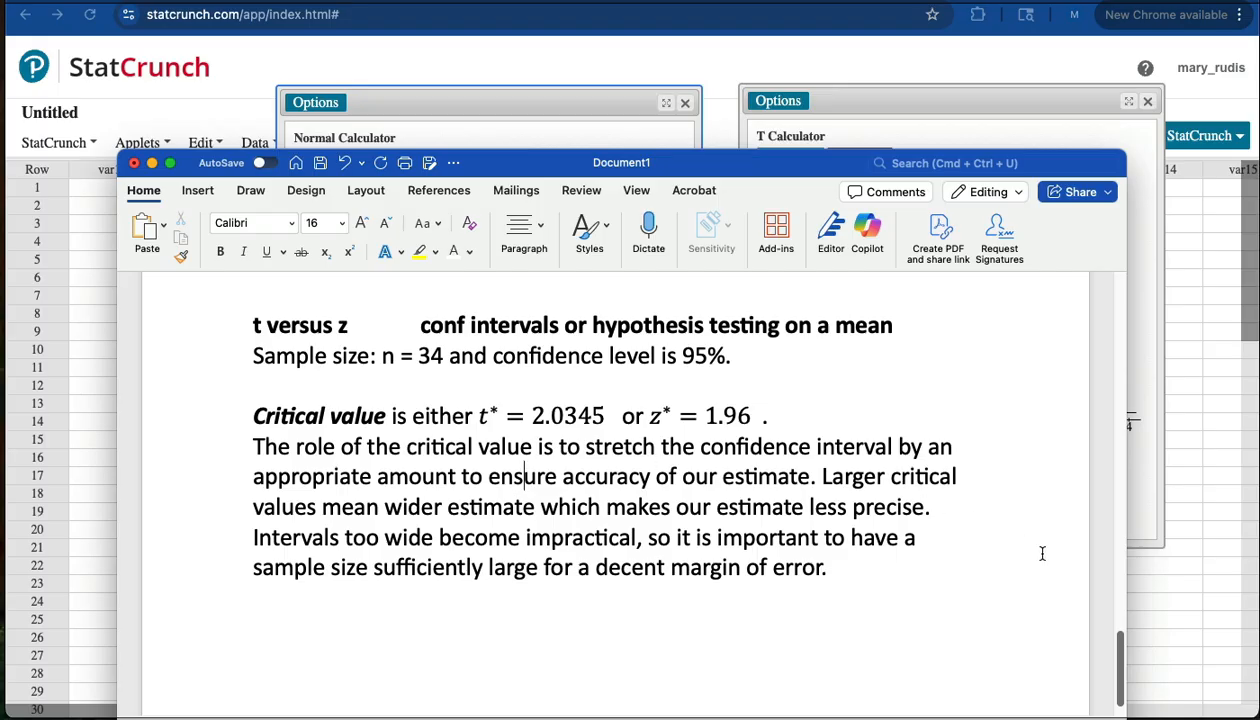
pyautogui.scroll(1, 1121, 662)
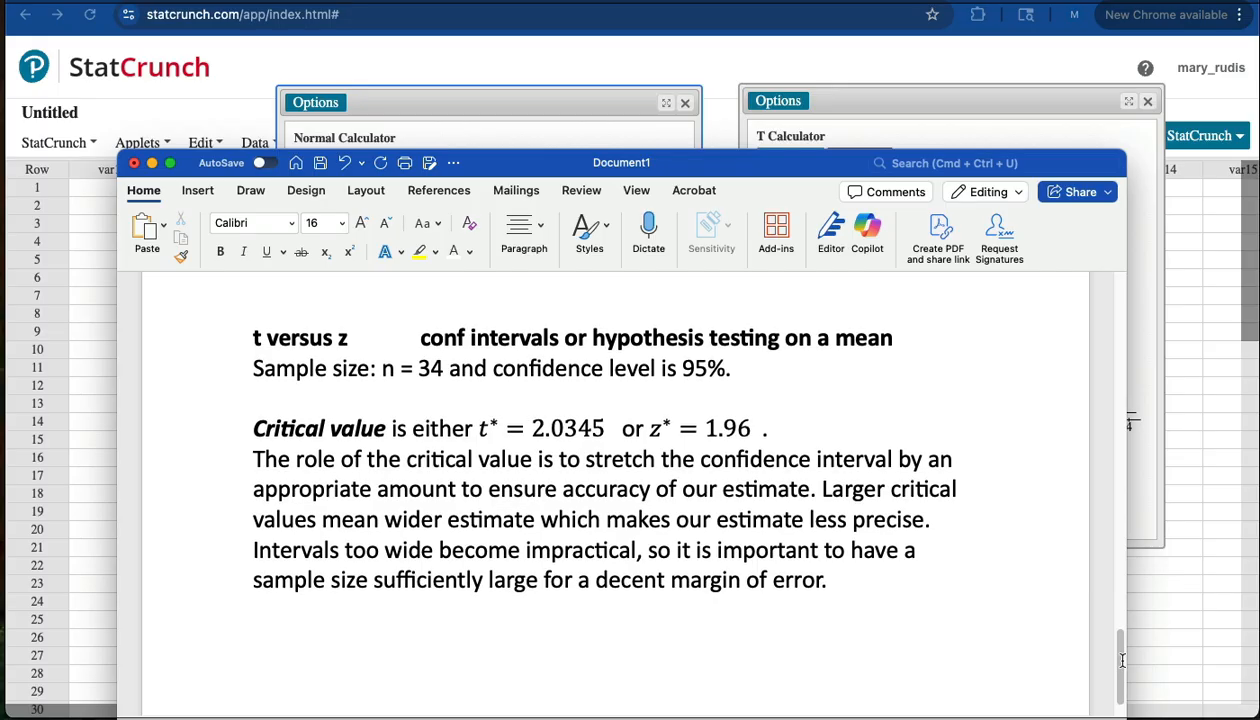
pyautogui.scroll(-3, 1122, 660)
pyautogui.scroll(2, 1120, 658)
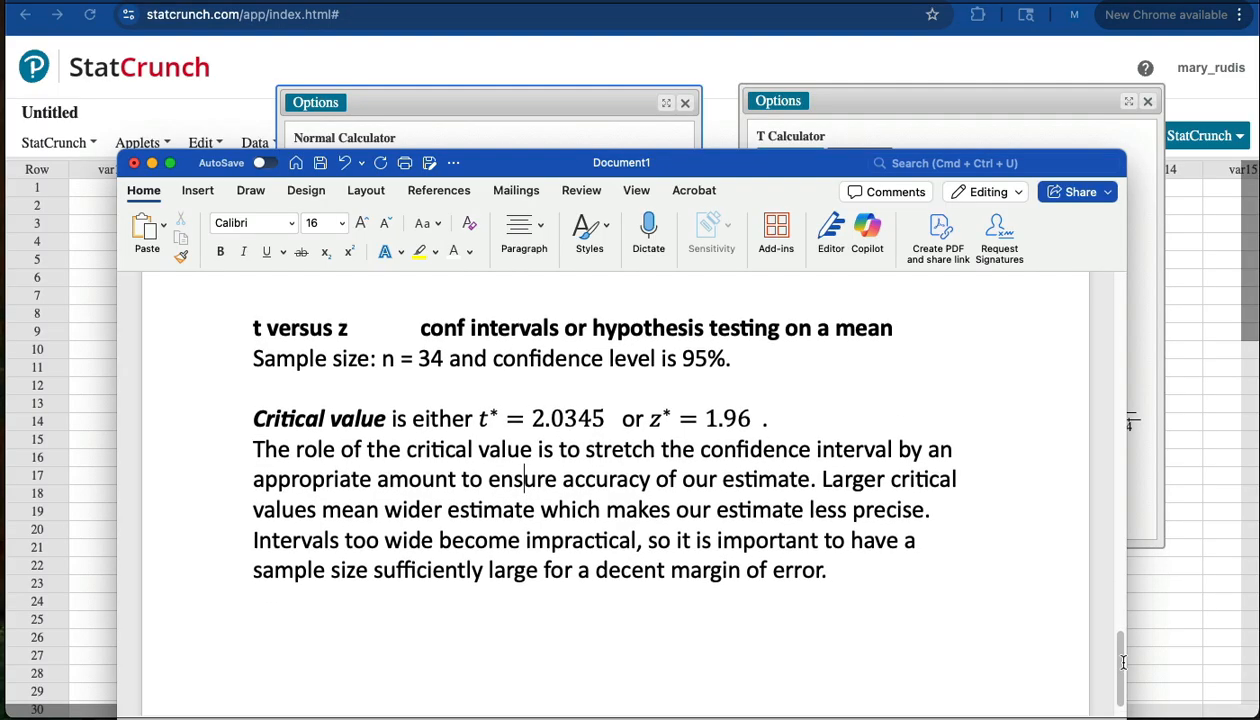